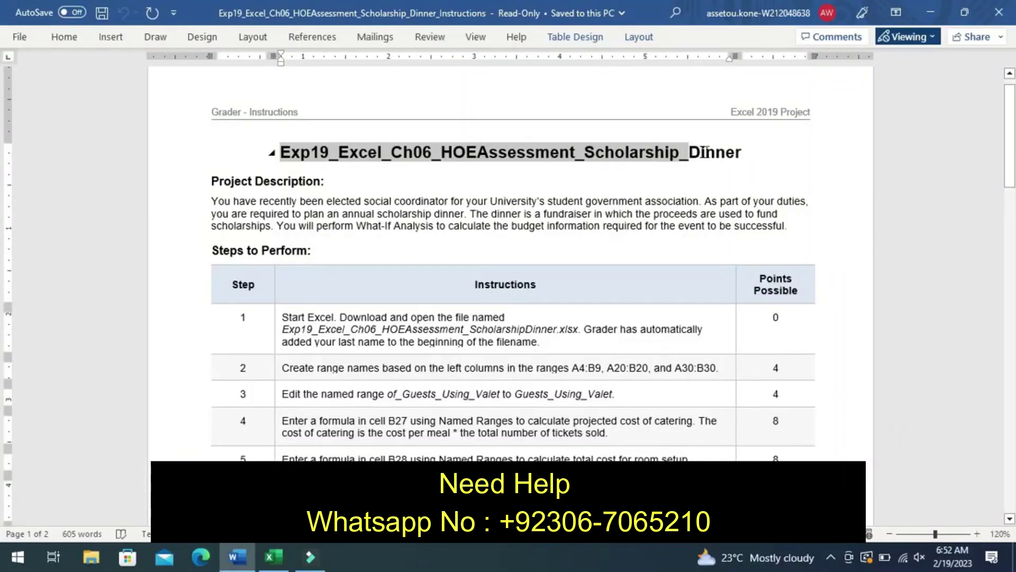
Highlight the Scholarship Dinner project title in the Word instructions.
drag(670, 154, 749, 160)
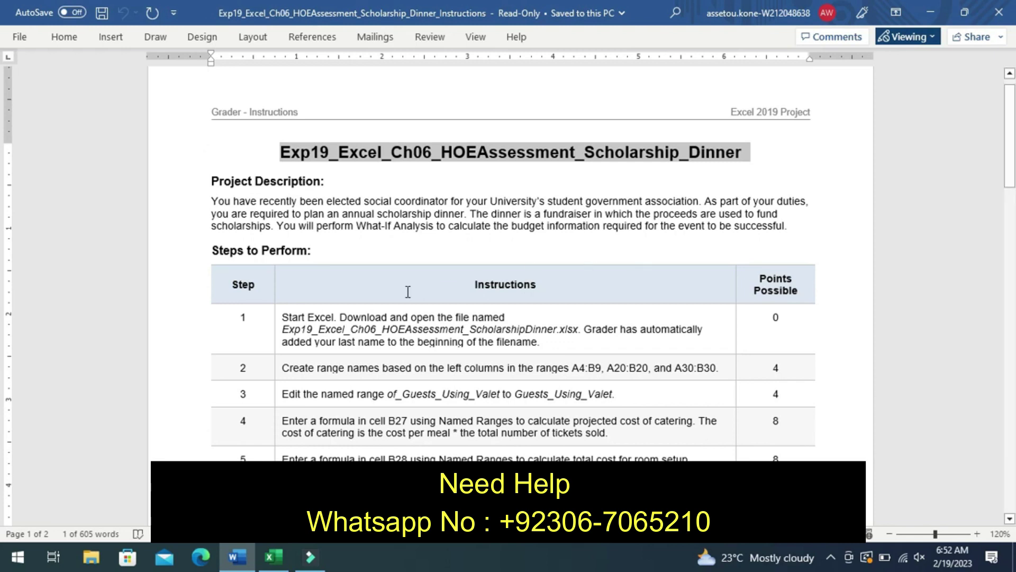
Read steps 1 and 2 on creating range names, glancing at the workbook, then return to Excel.
click(276, 346)
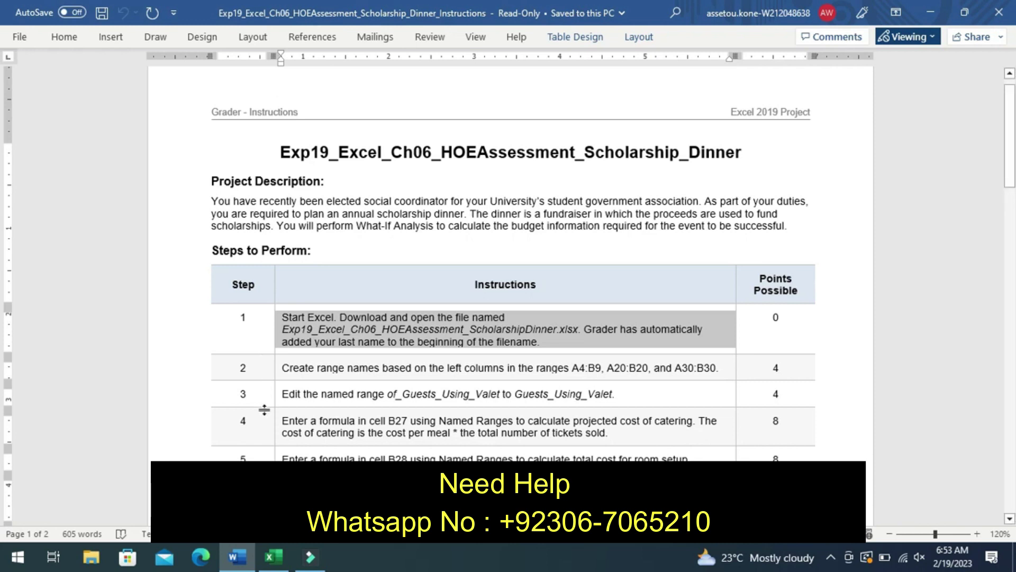
click(273, 557)
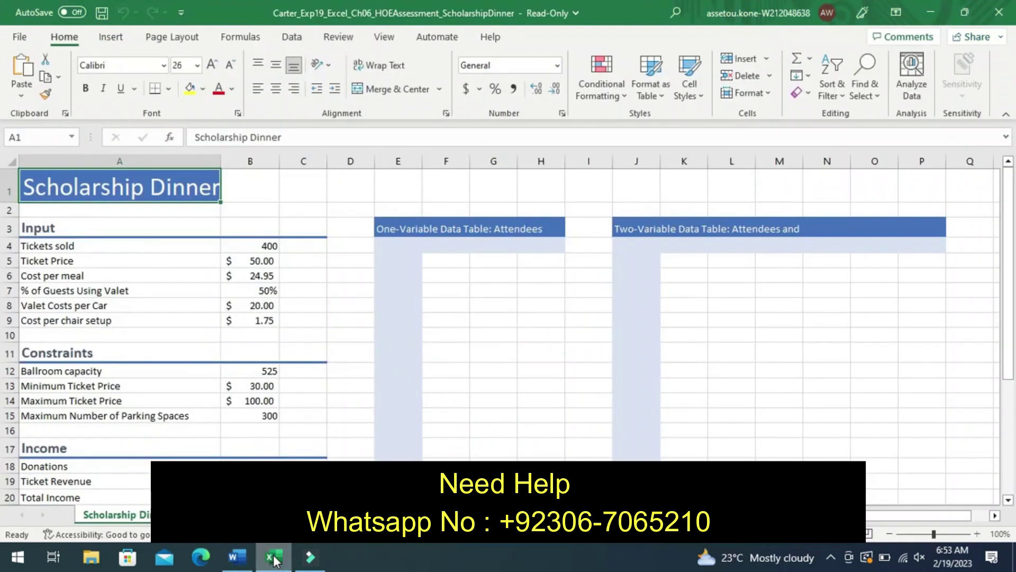
click(237, 557)
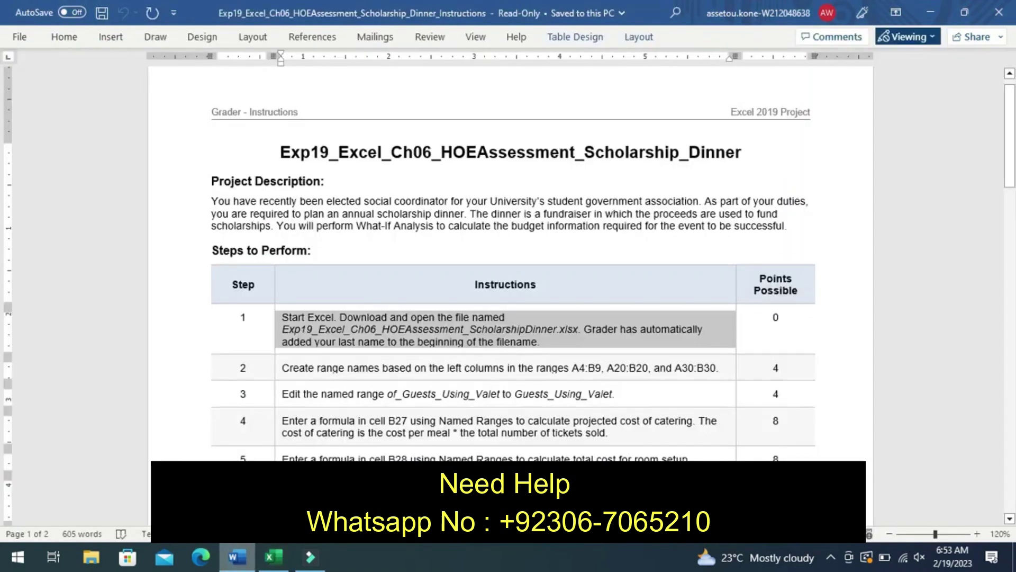
click(275, 379)
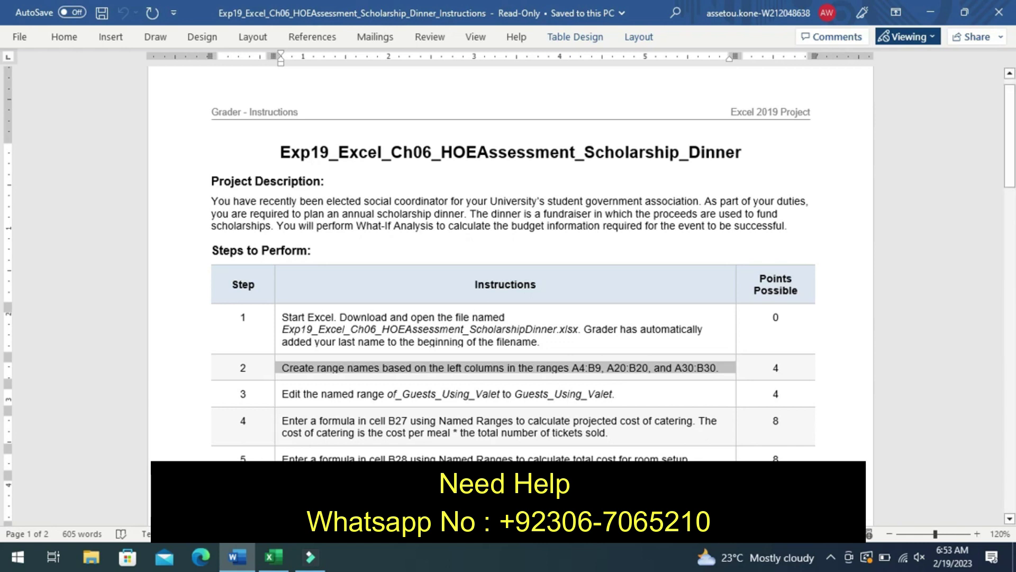
click(274, 557)
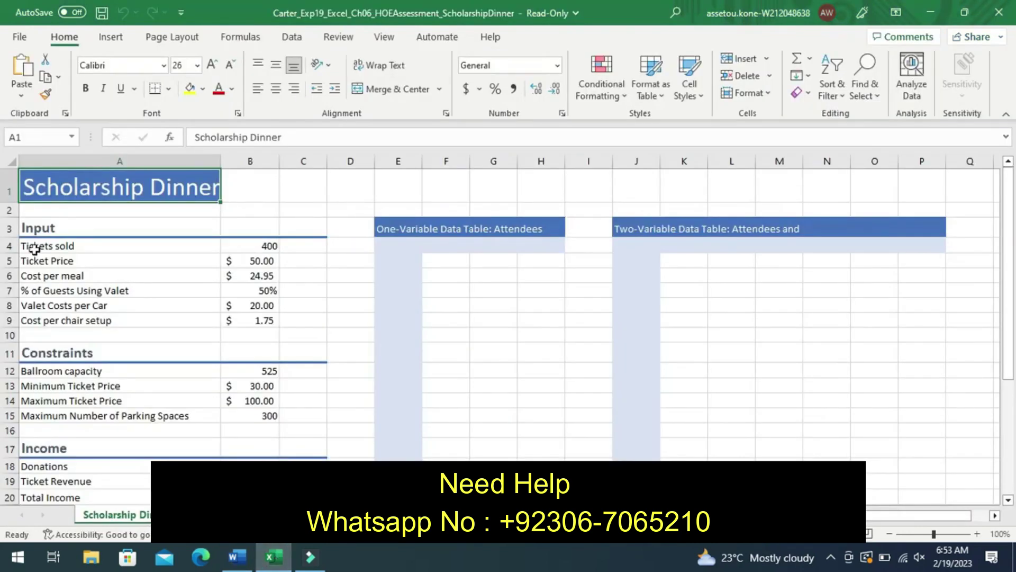
Define the range name Tickets_sold for A4:B9 through Name Manager.
mouse_move(40, 247)
mouse_down()
mouse_move(239, 308)
mouse_move(239, 320)
mouse_up()
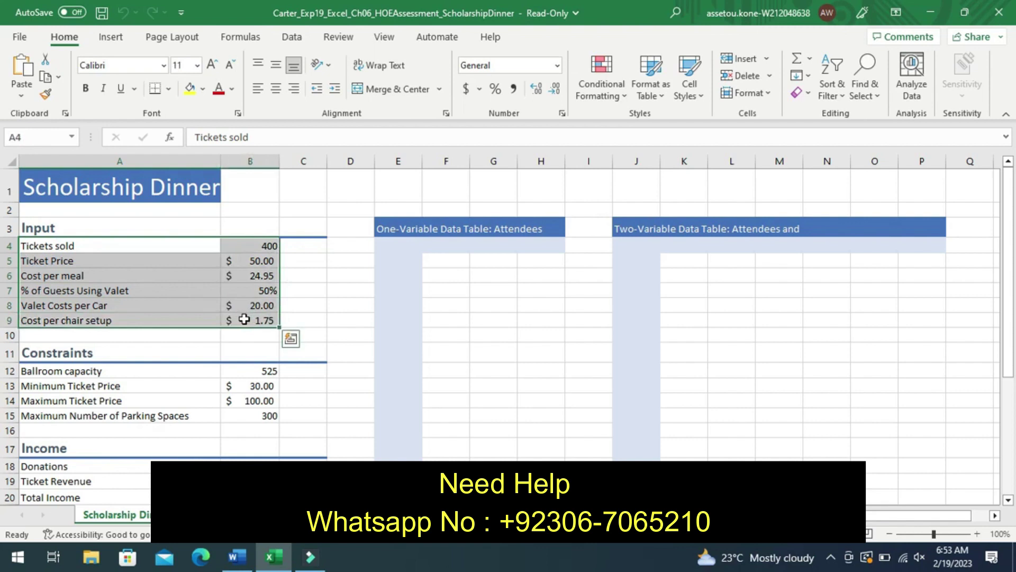
click(240, 37)
click(443, 95)
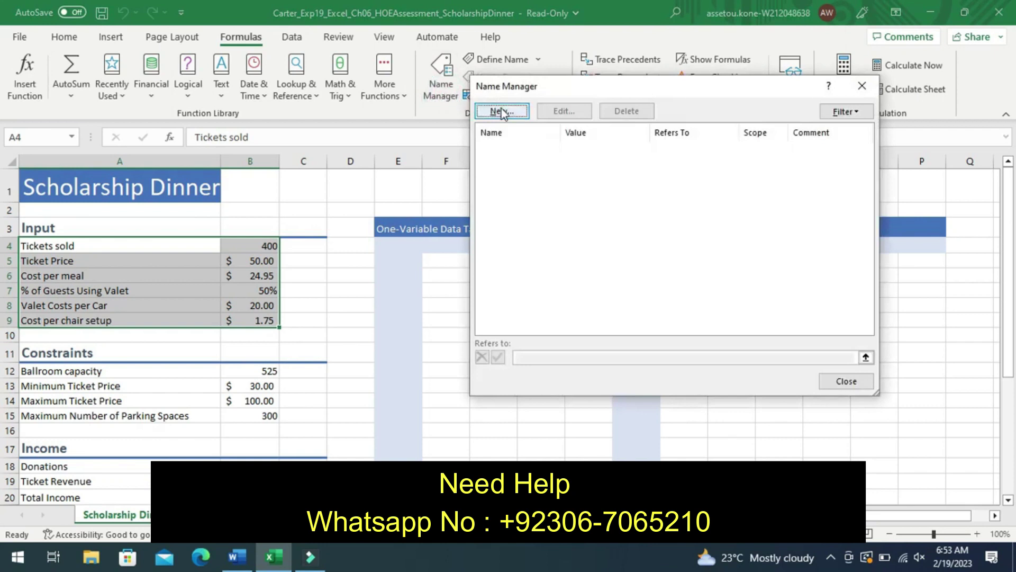
click(501, 112)
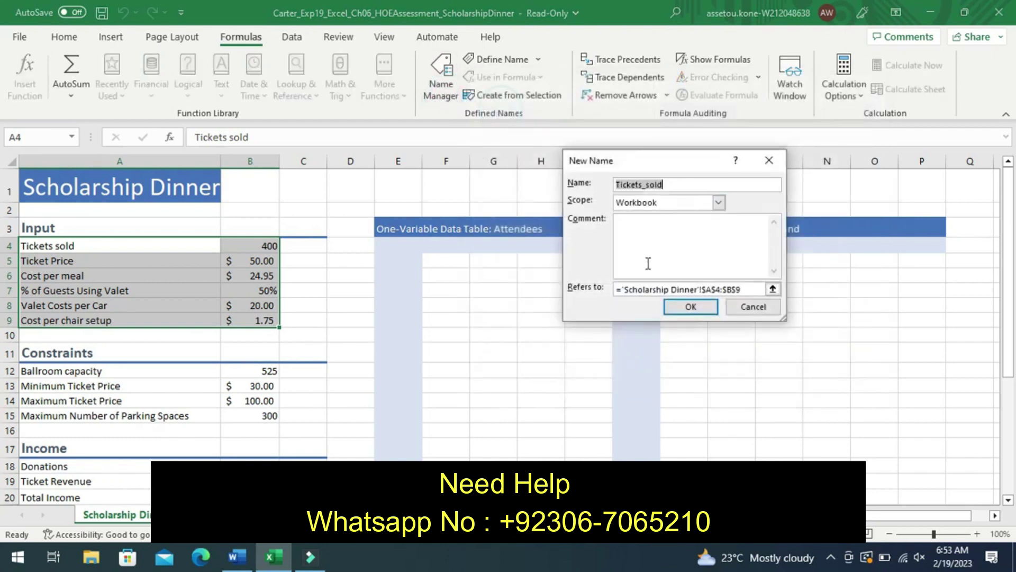
click(689, 306)
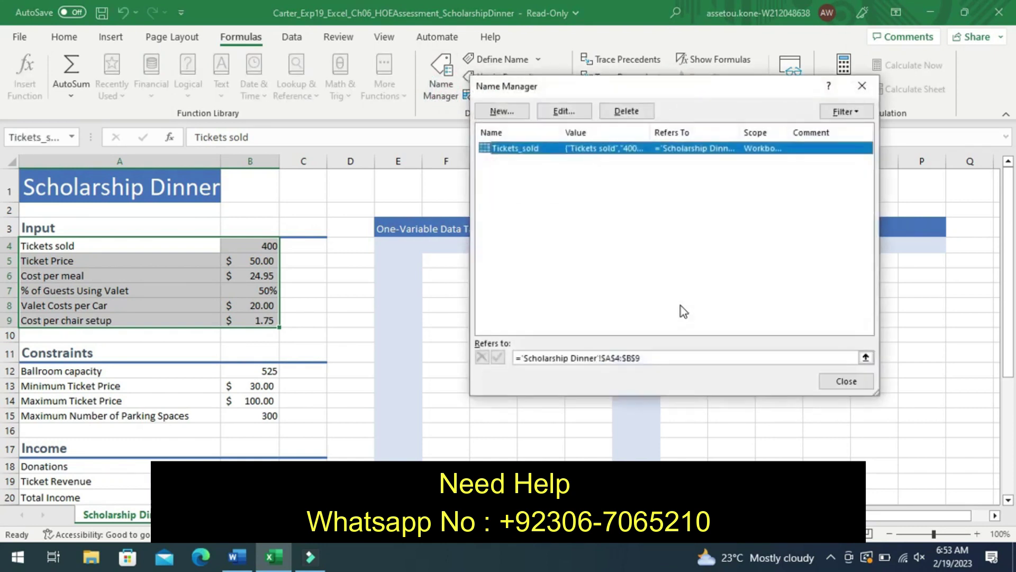
click(826, 381)
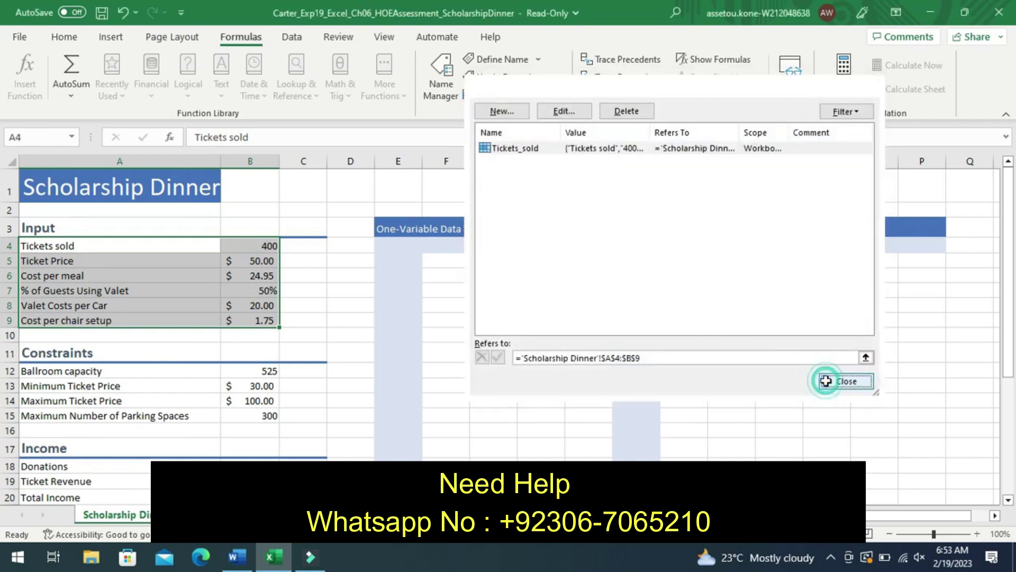
After checking the instructions, define Total_Income for the Total Income row A20:B20.
click(238, 557)
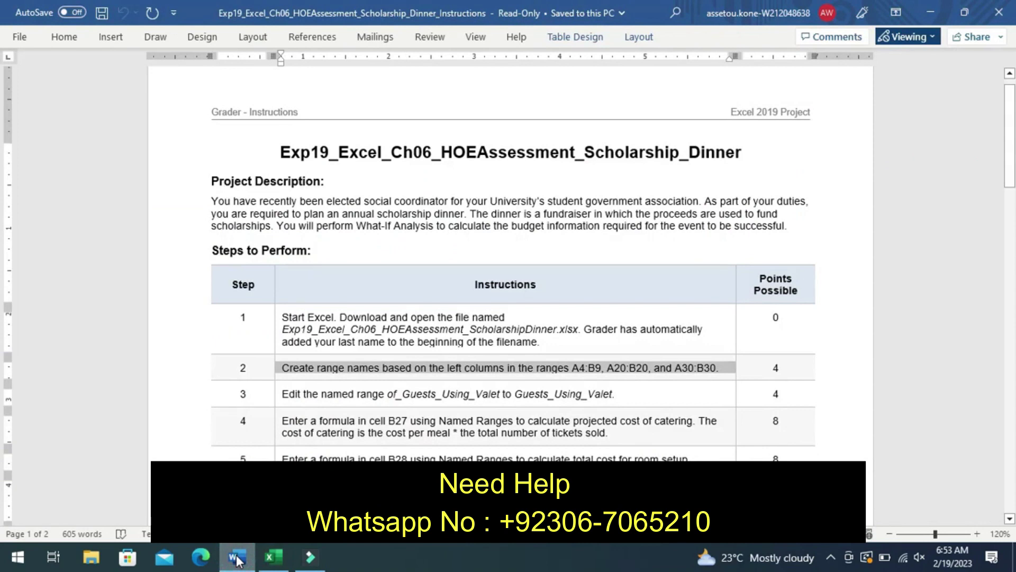
click(274, 556)
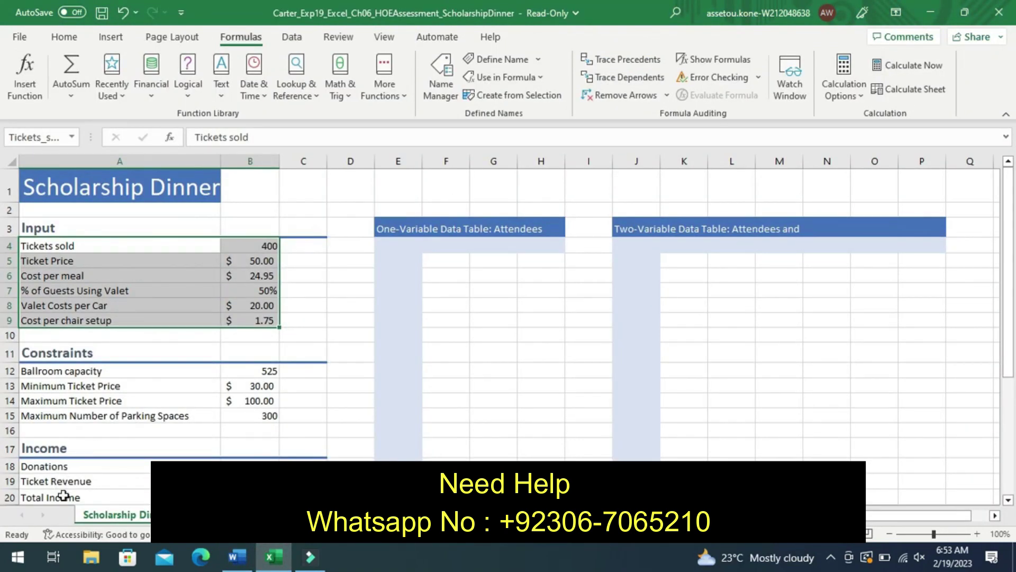
drag(64, 499, 249, 497)
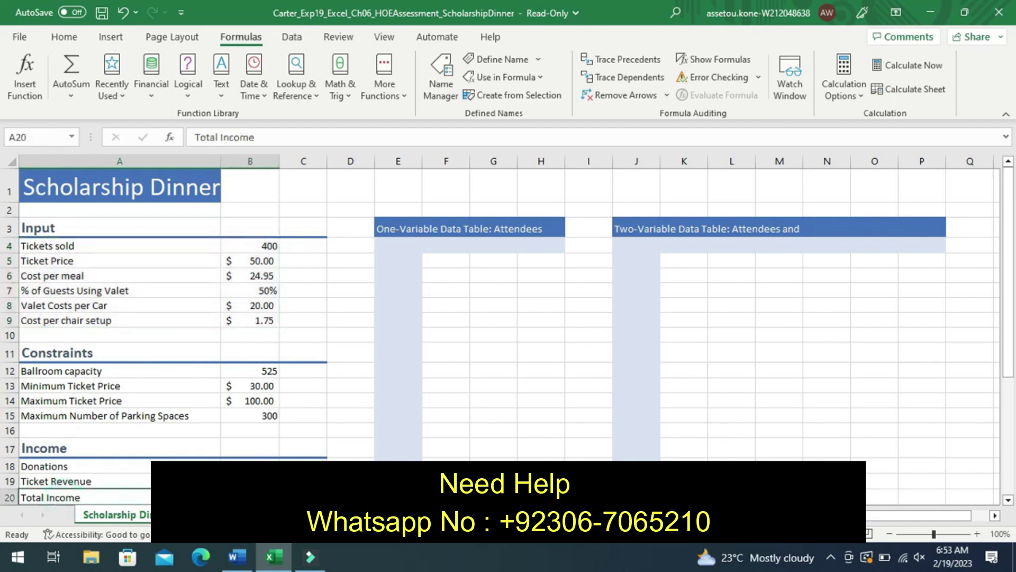
click(434, 86)
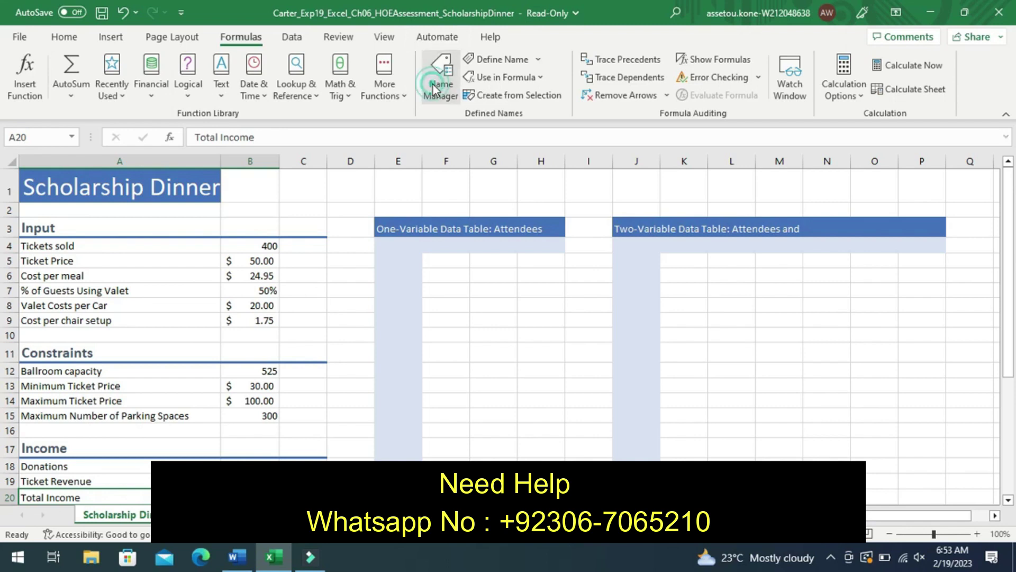
click(492, 113)
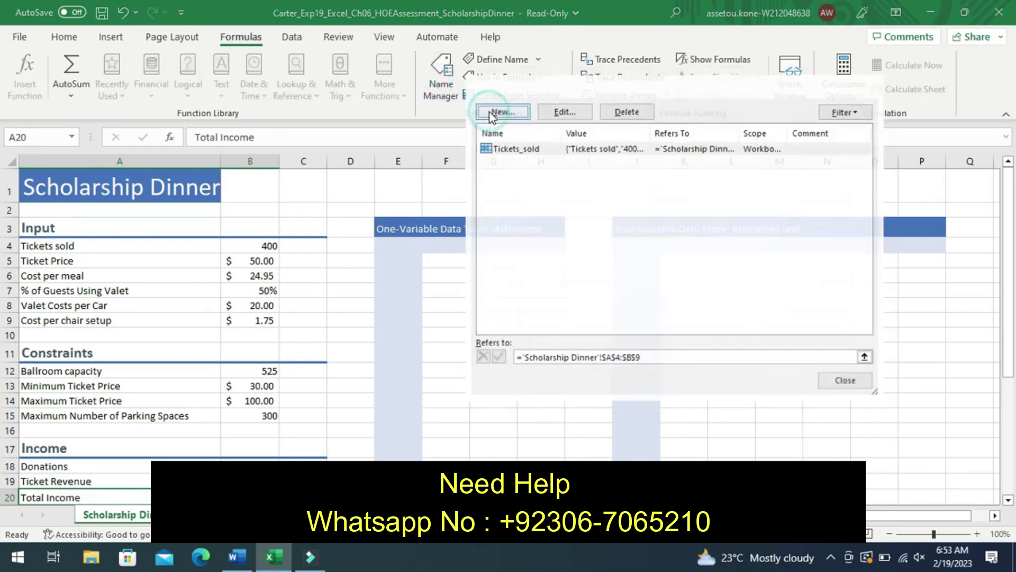
click(685, 306)
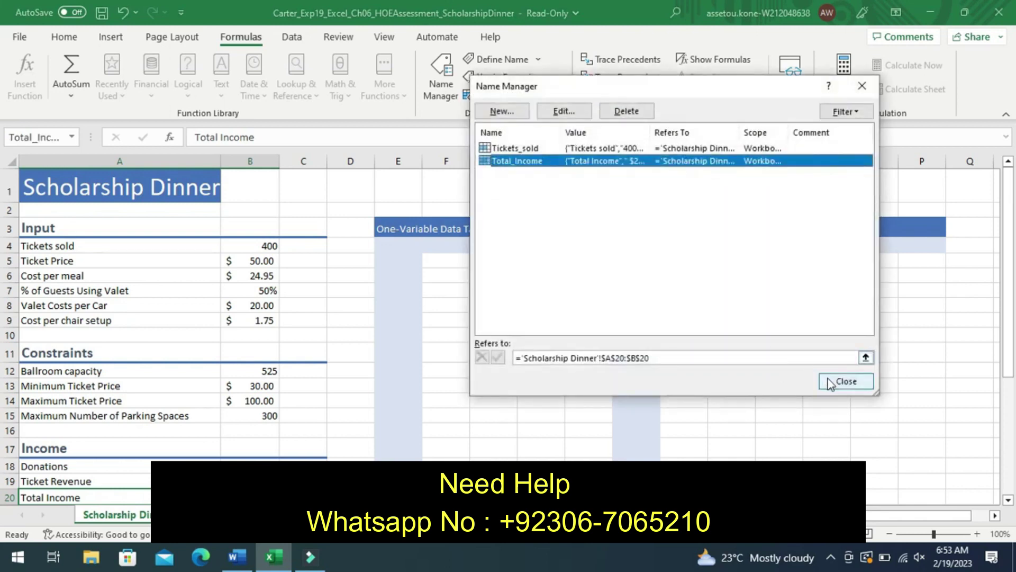
click(831, 381)
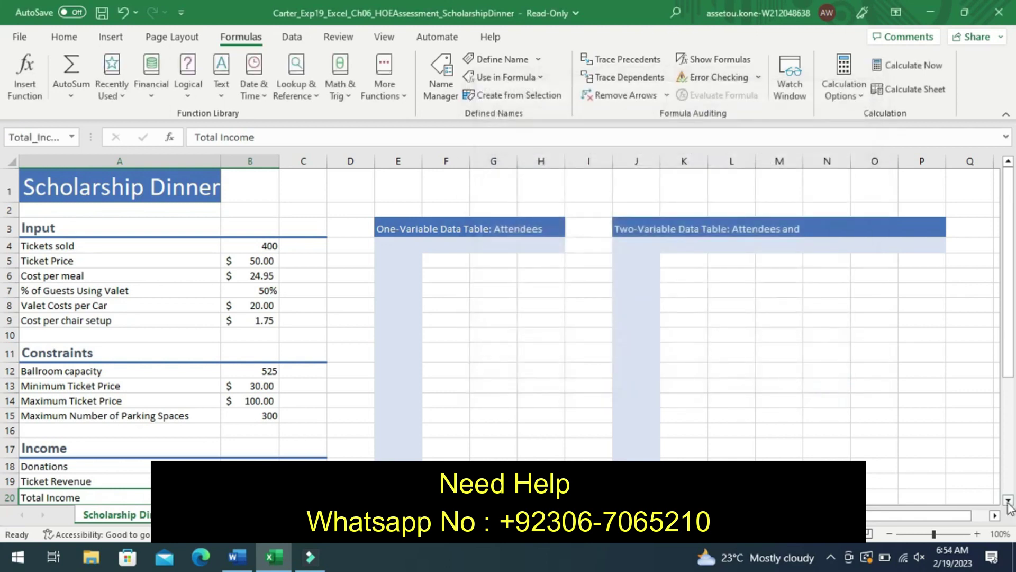
Scroll down to the Expenses section and define Total_Expenses for A30:B30.
scroll(1008, 504, down, 4)
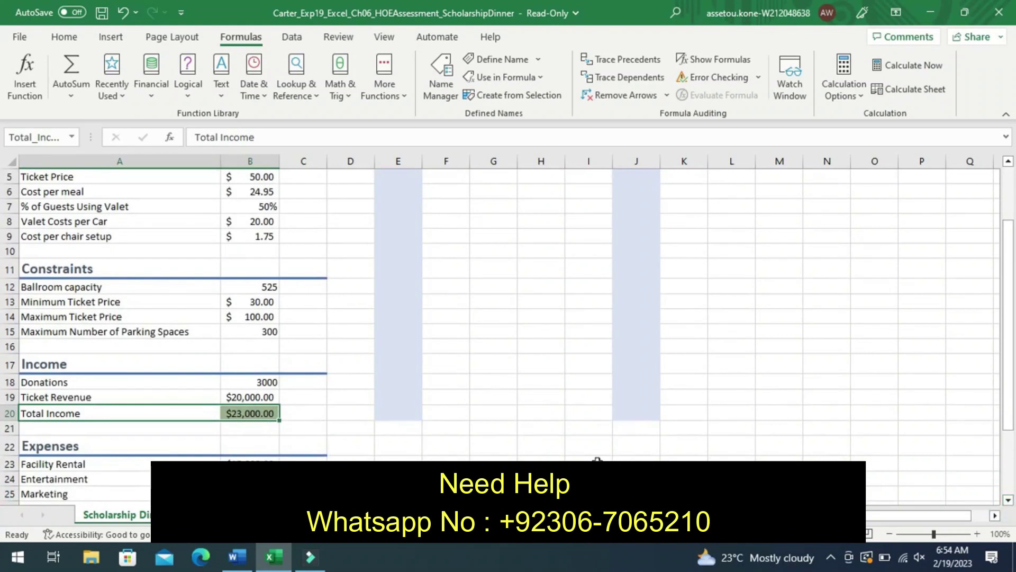
click(238, 557)
click(273, 557)
click(1009, 500)
click(1009, 500)
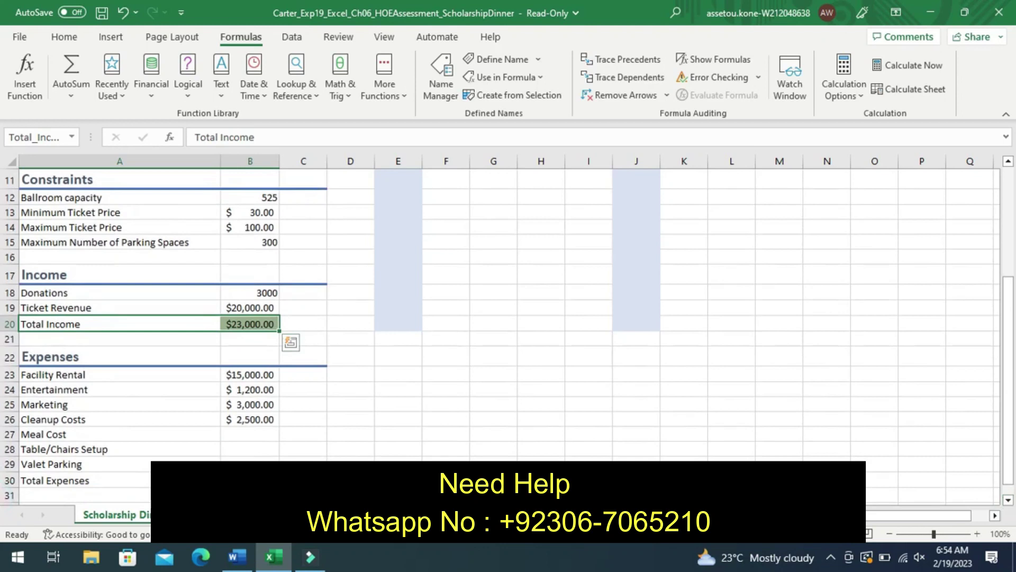
click(129, 481)
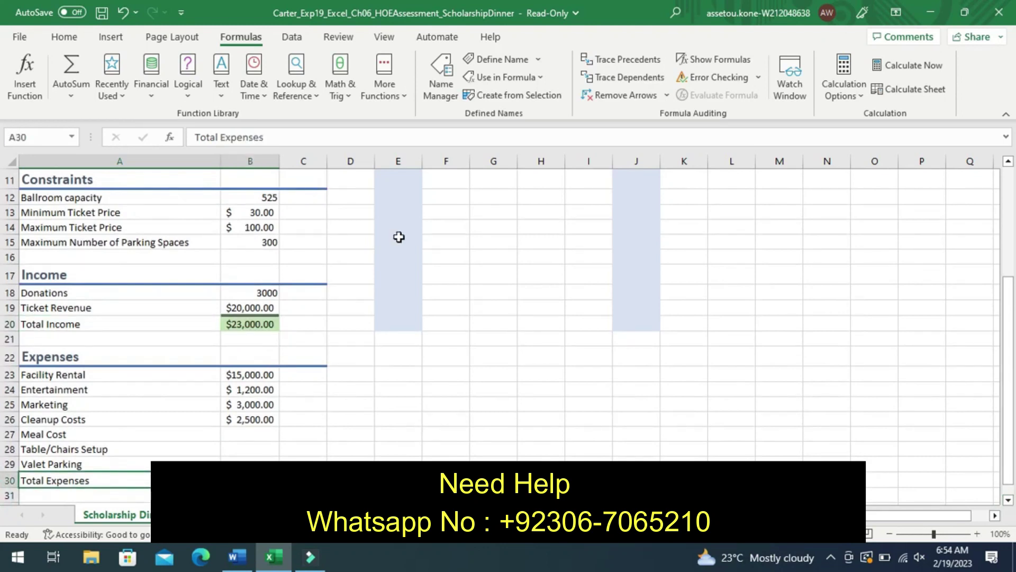
click(440, 80)
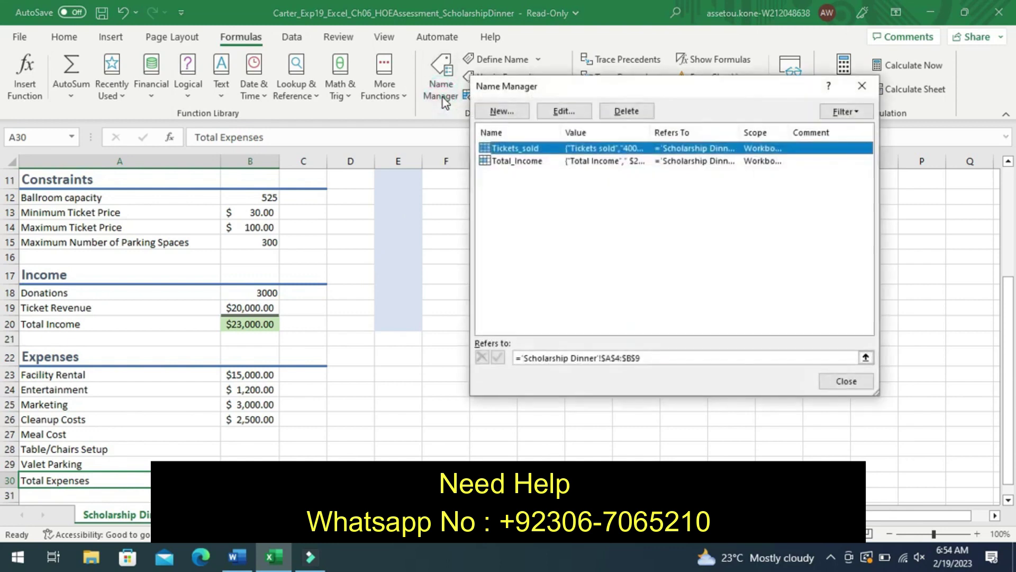
click(502, 111)
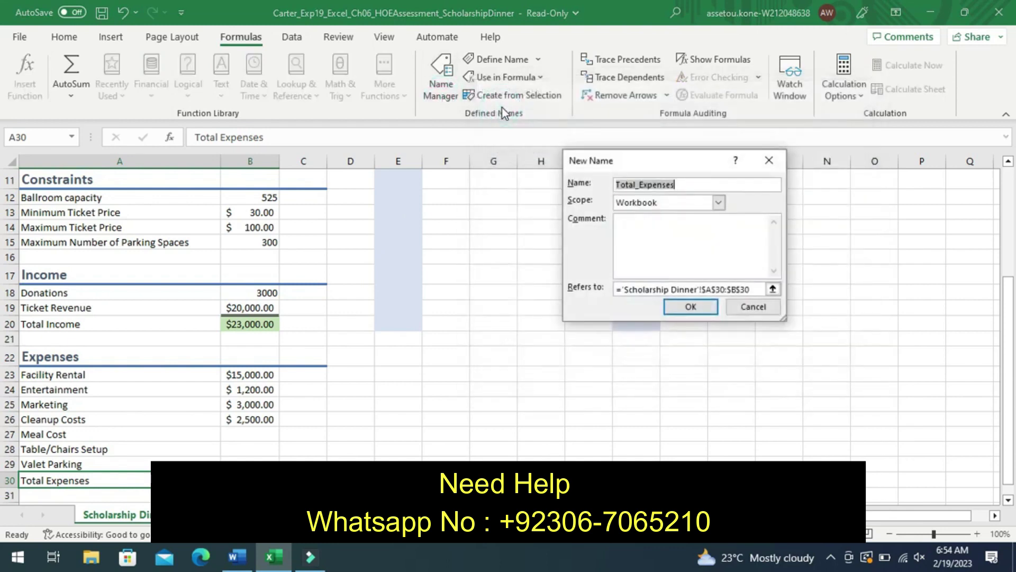
click(687, 307)
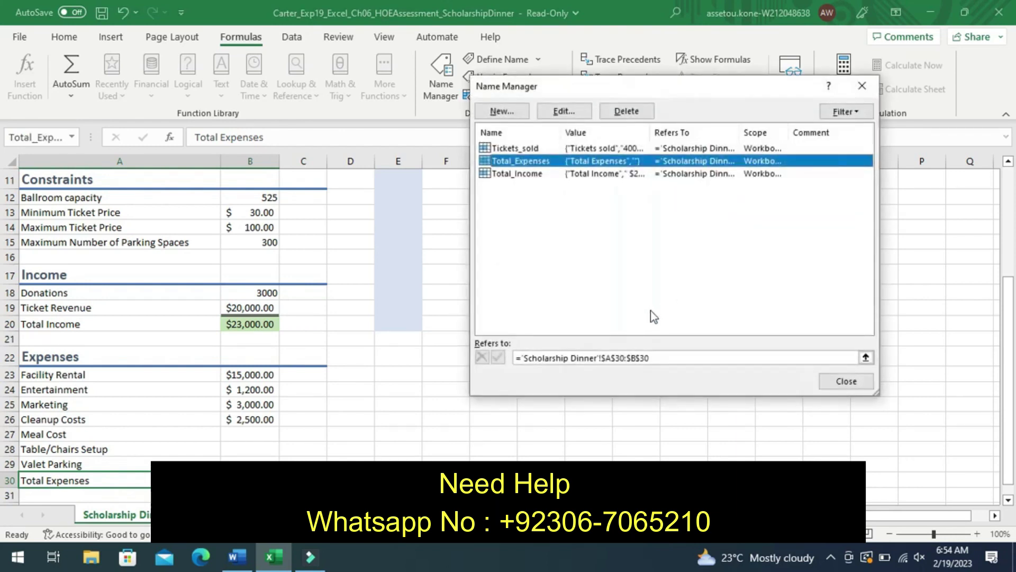
click(844, 381)
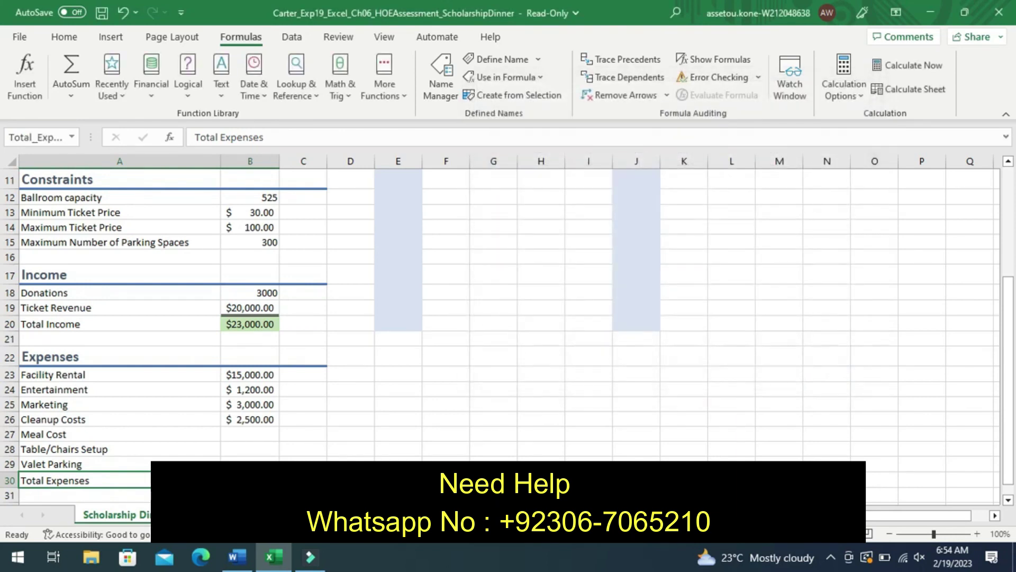
Verify in Name Manager which ranges Total_Expenses and Total_Income refer to.
click(237, 556)
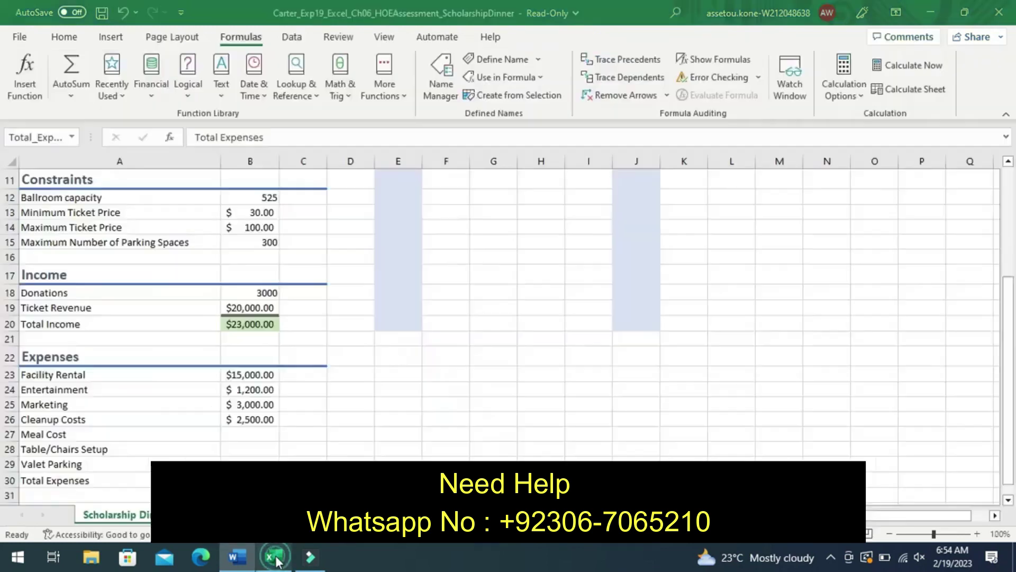
click(273, 557)
click(430, 91)
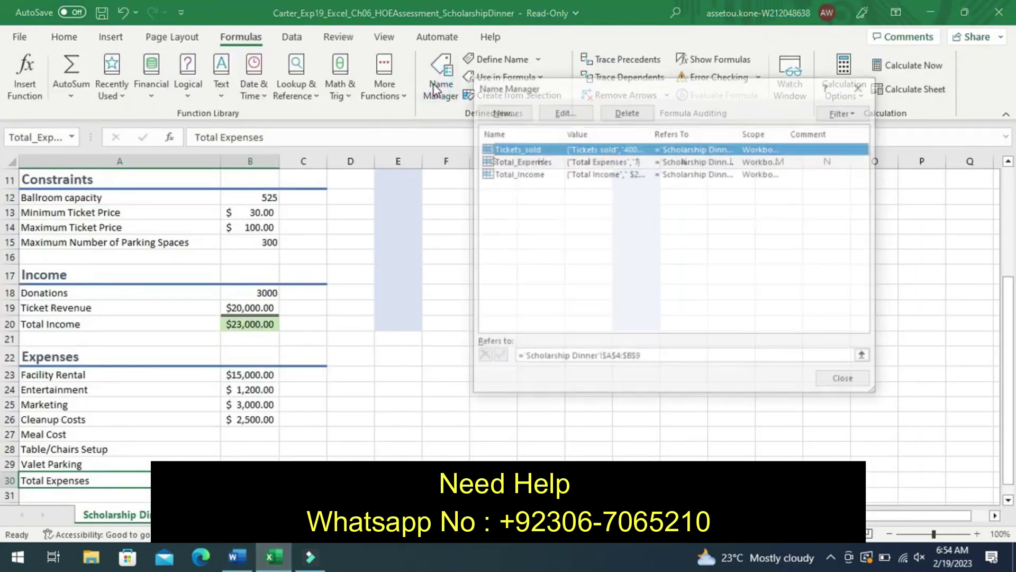
click(527, 162)
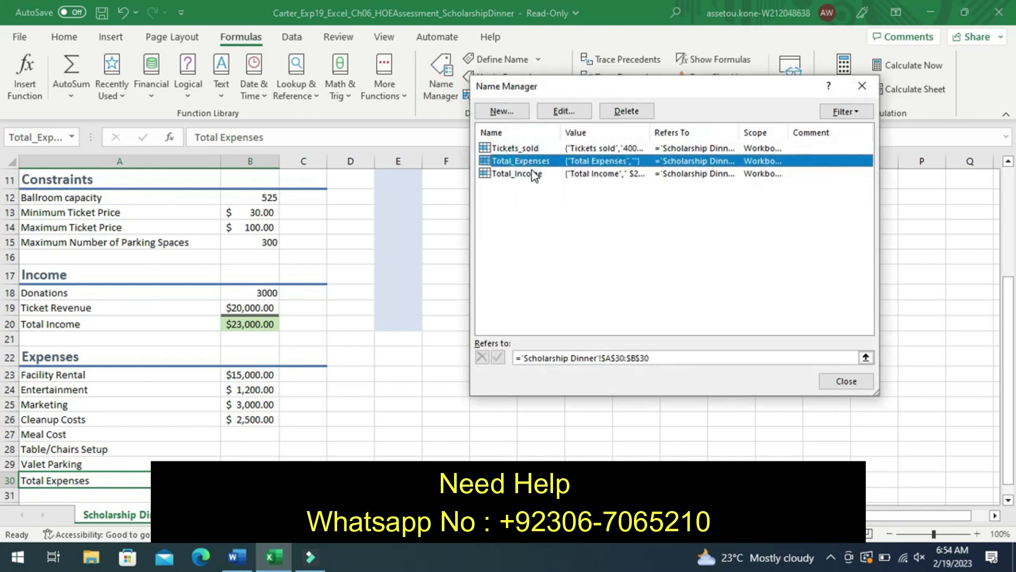
click(532, 174)
click(826, 381)
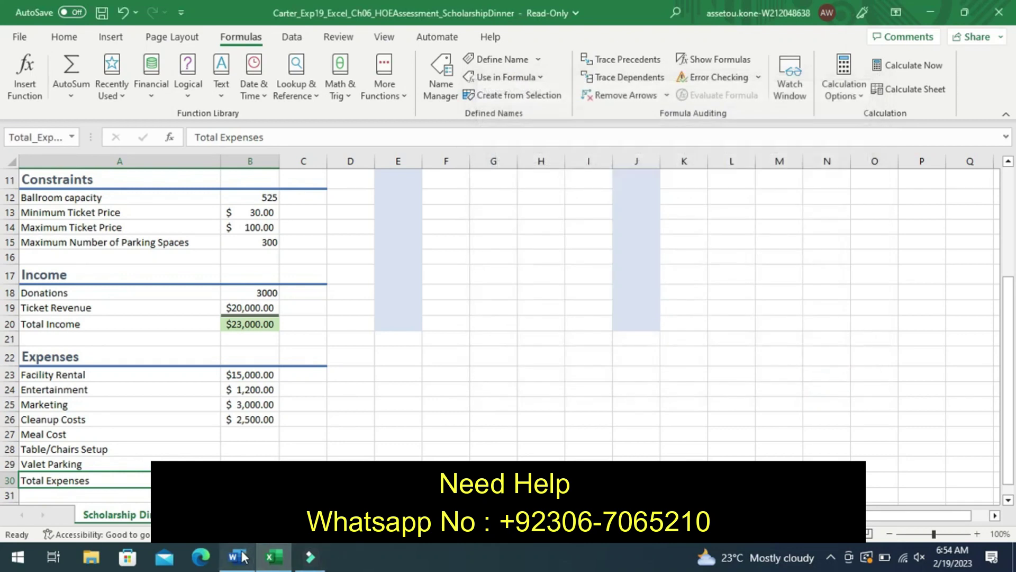
click(243, 556)
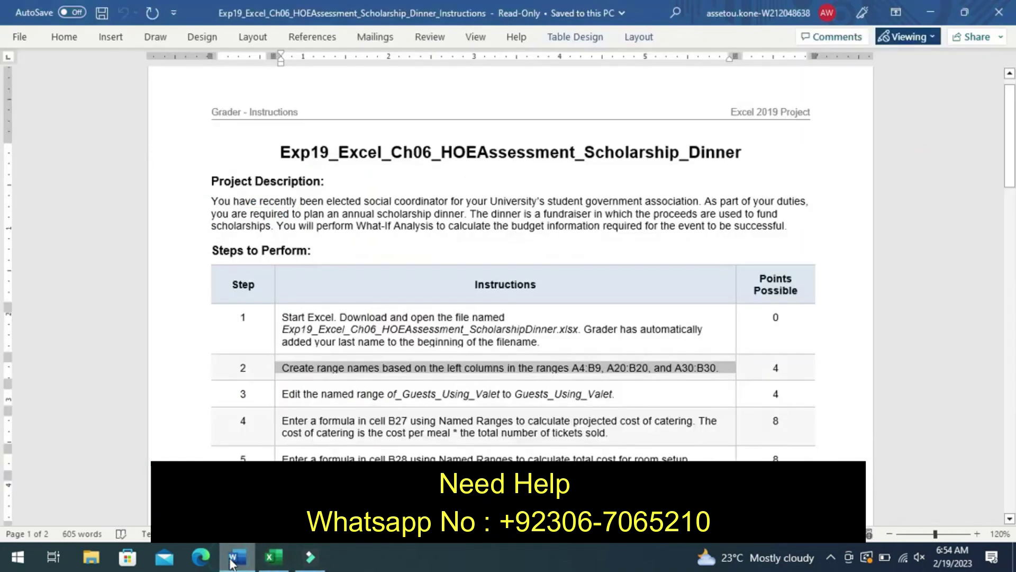
Read step 3 about the valet range name, then return to Excel.
click(275, 405)
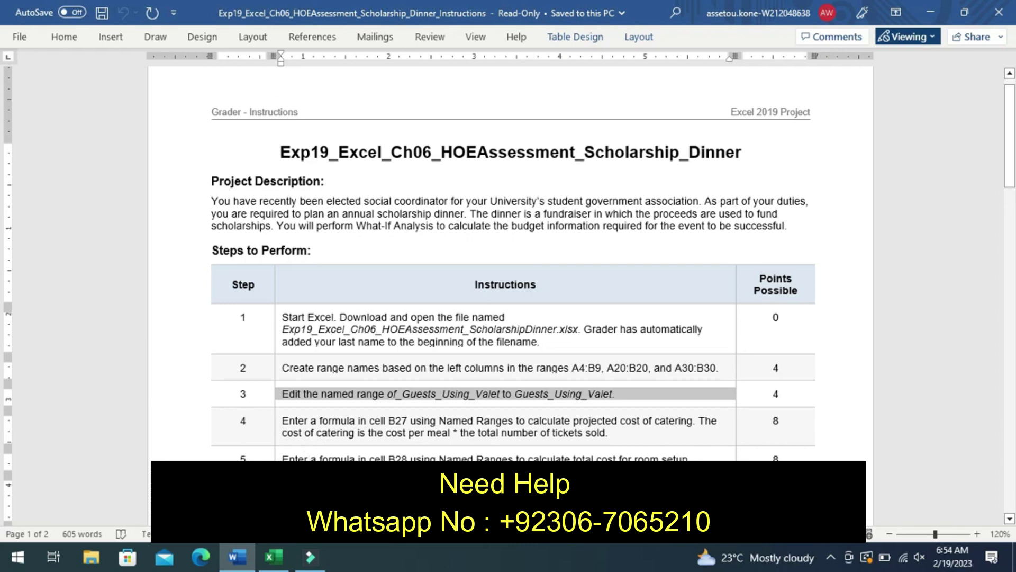
click(273, 556)
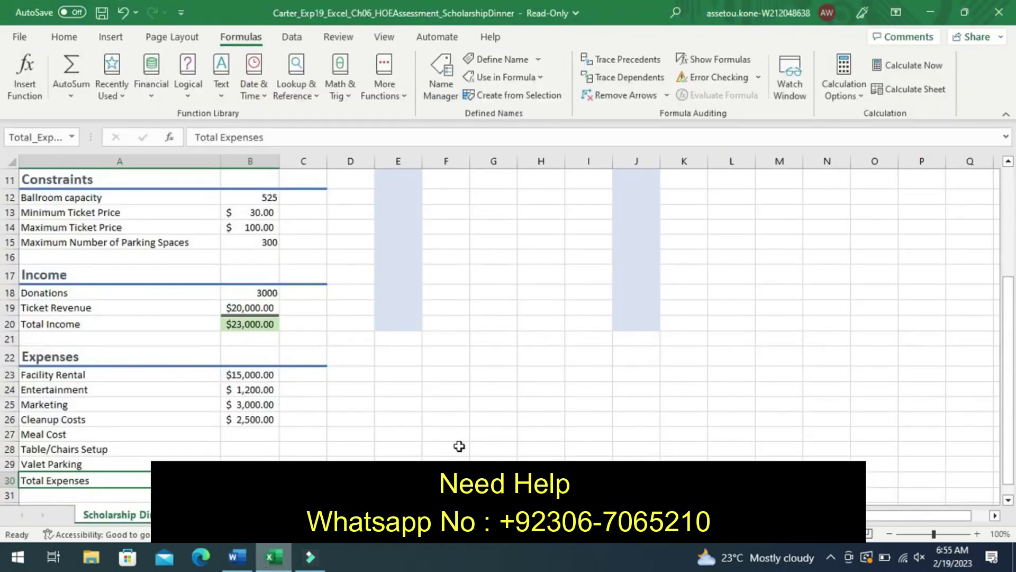
Select A7 and start a new range name, clearing the suggested of_Guests_Using_Valet.
scroll(1008, 238, up, 4)
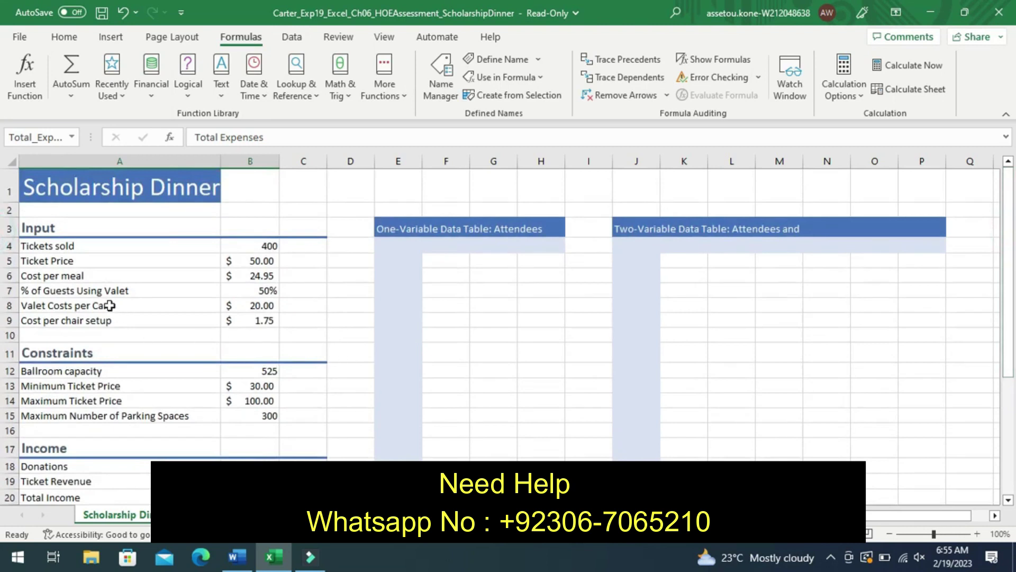
click(84, 292)
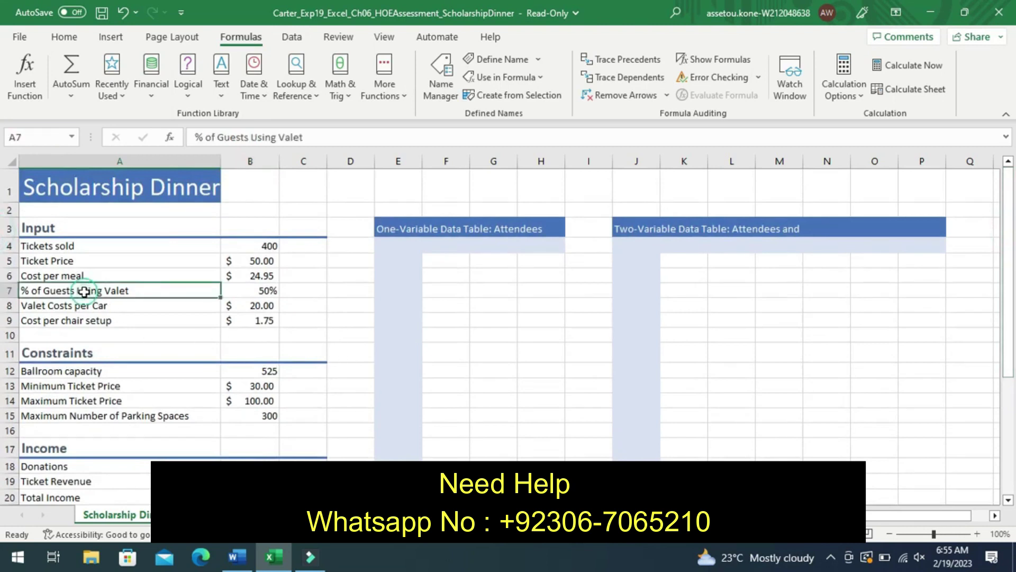
click(439, 94)
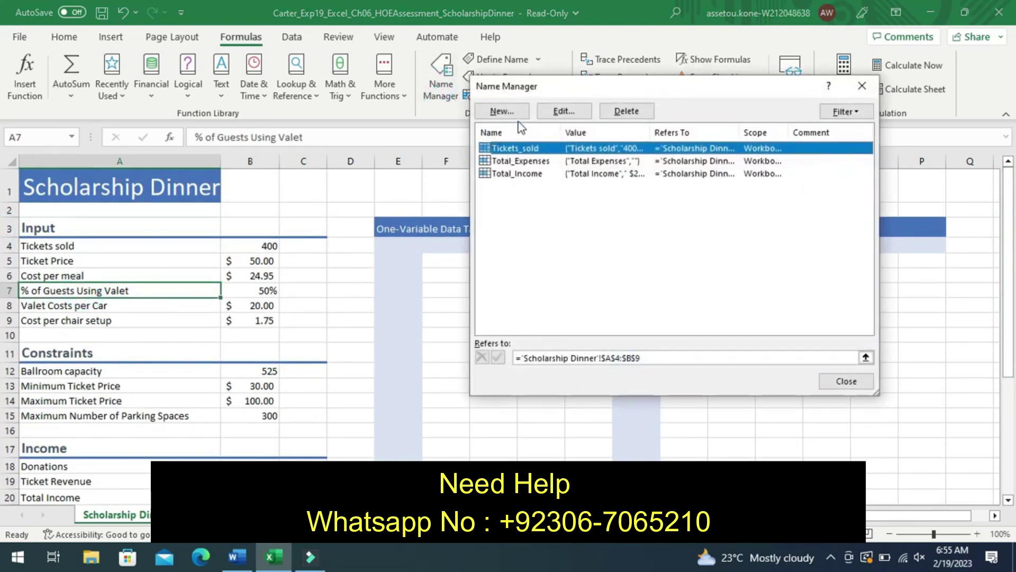
click(502, 111)
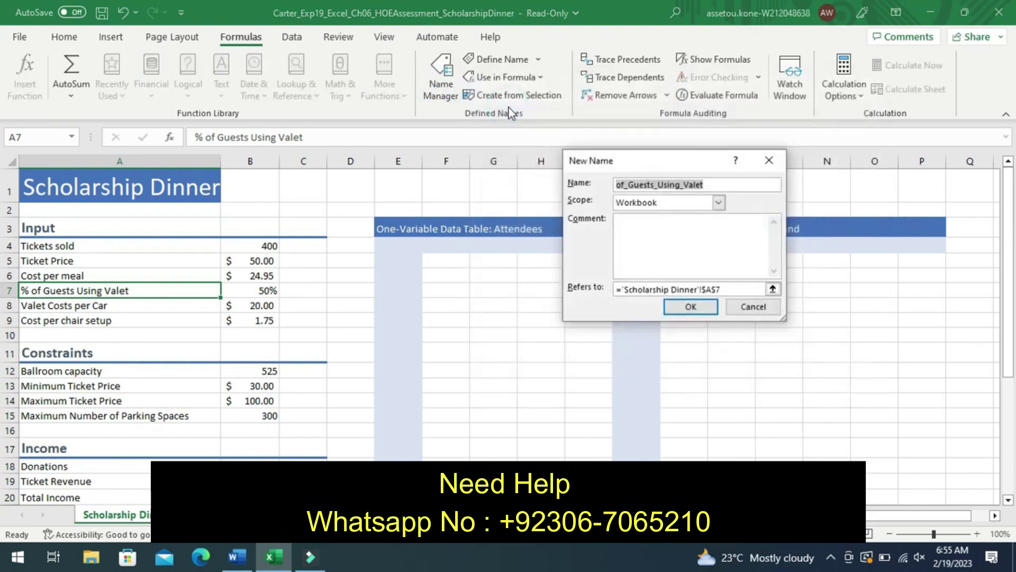
key(BackSpace)
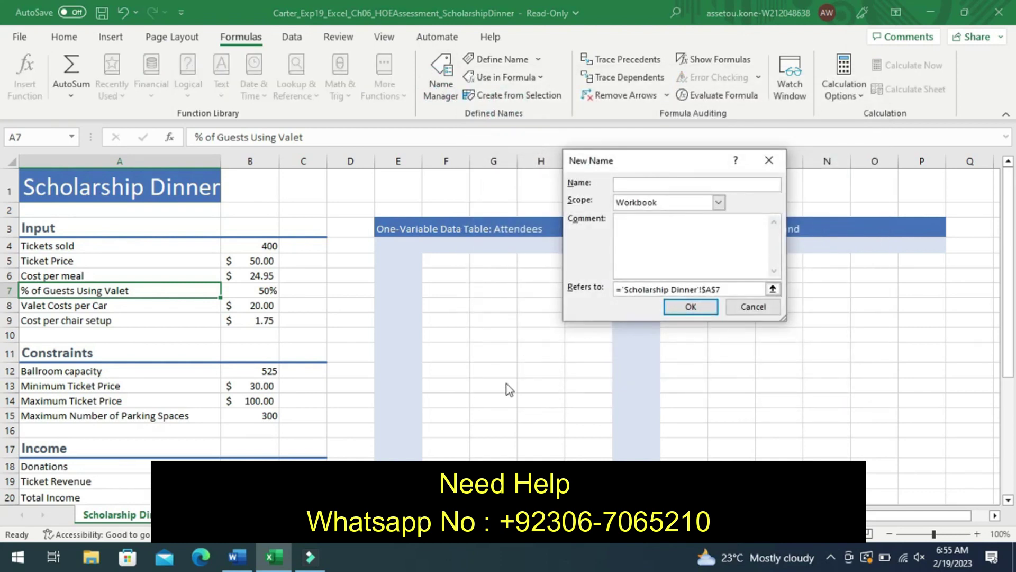
Check the required name in step 3, then name A7 Guests_Using_Valet.
click(236, 561)
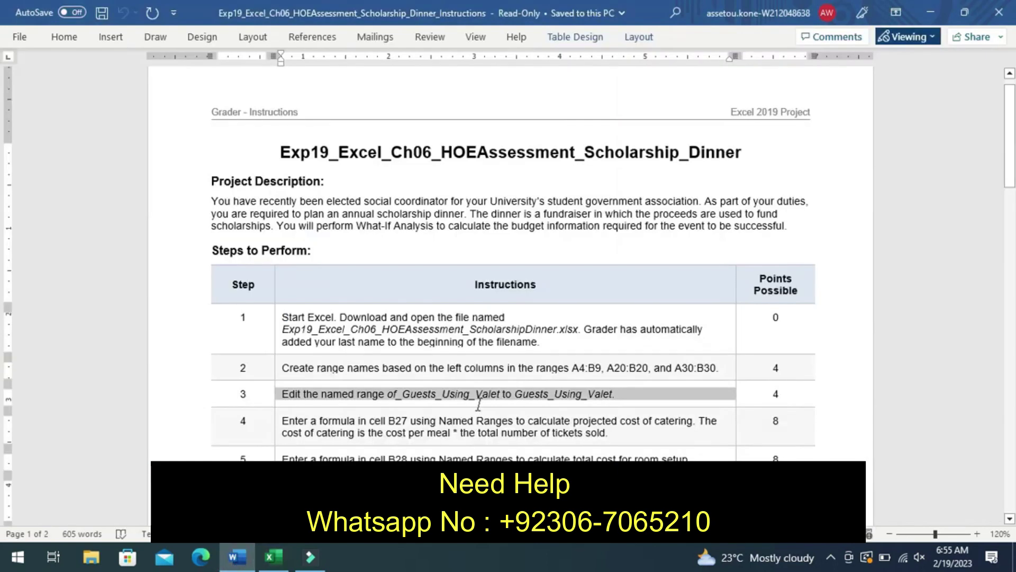
click(517, 395)
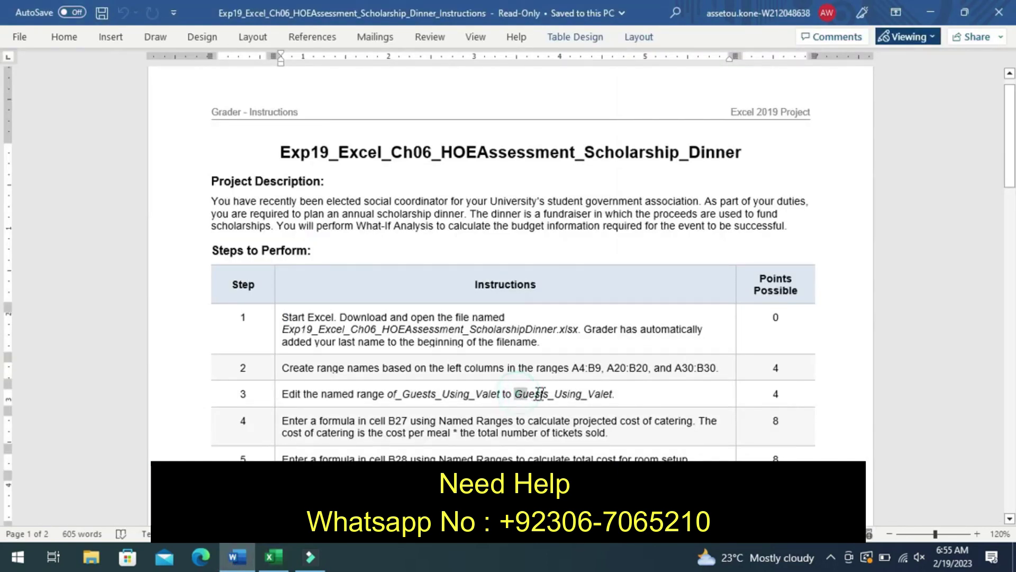
drag(517, 394, 612, 396)
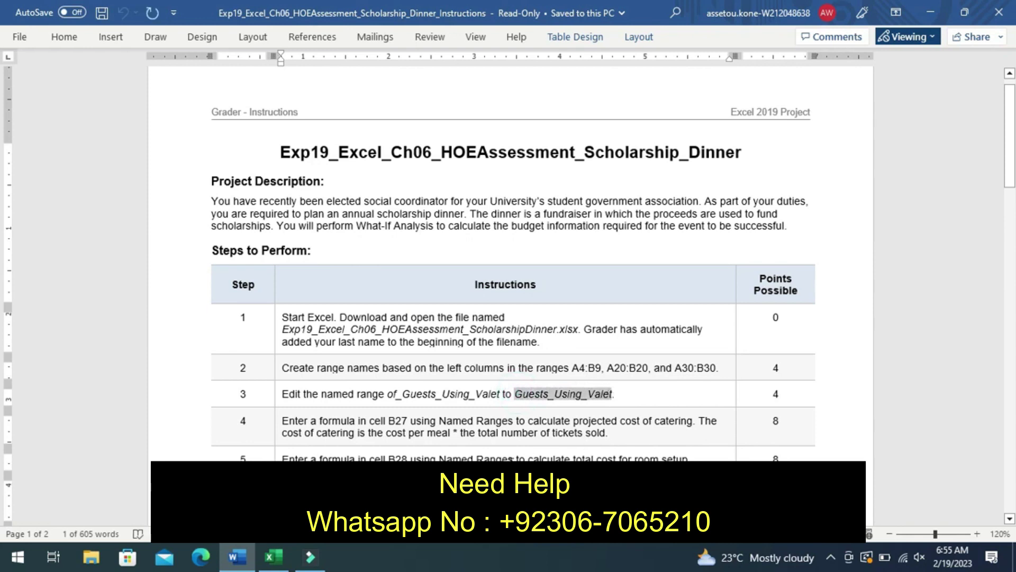
click(273, 557)
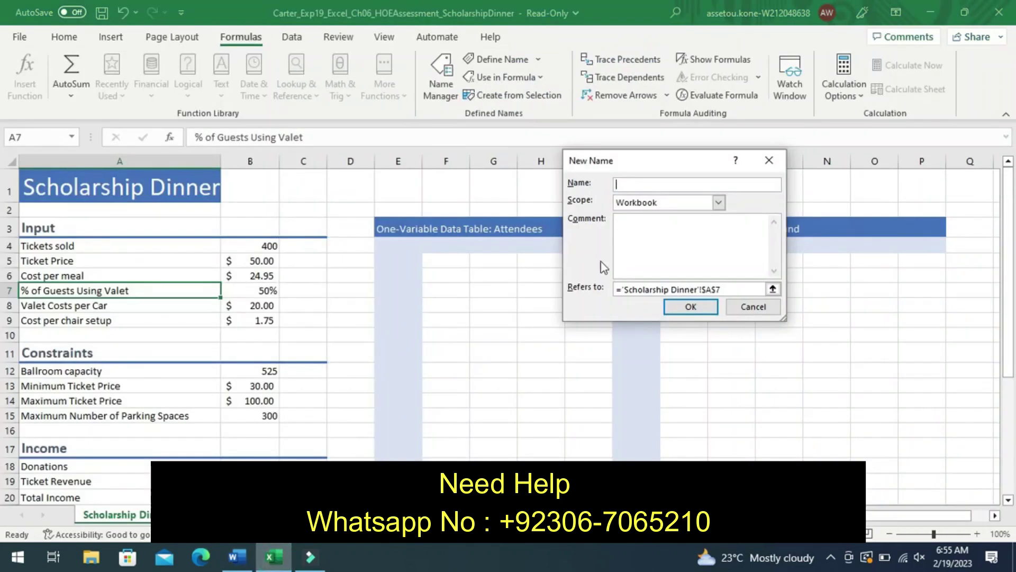
click(623, 189)
text(Guests_Using_Valet)
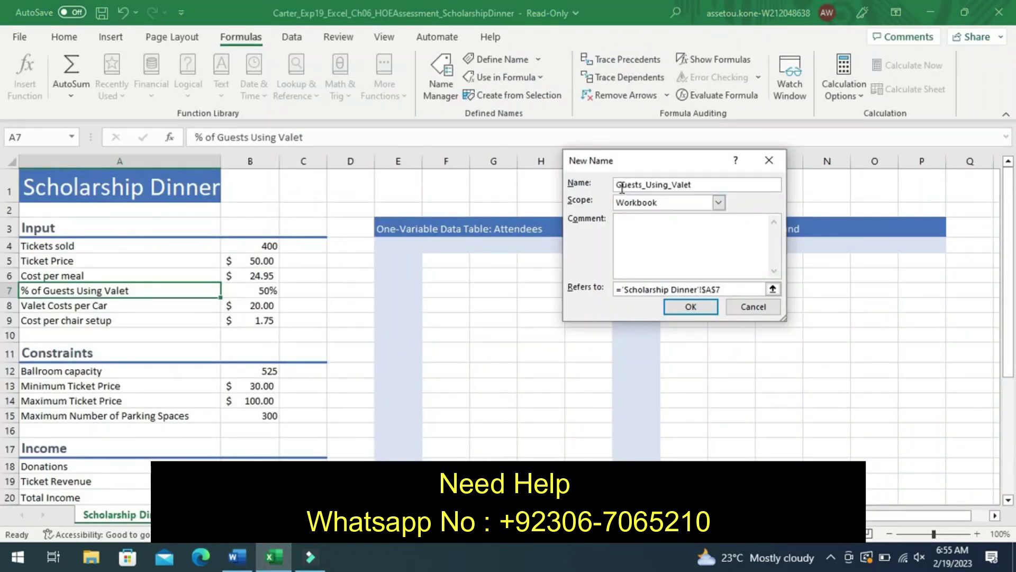
click(686, 306)
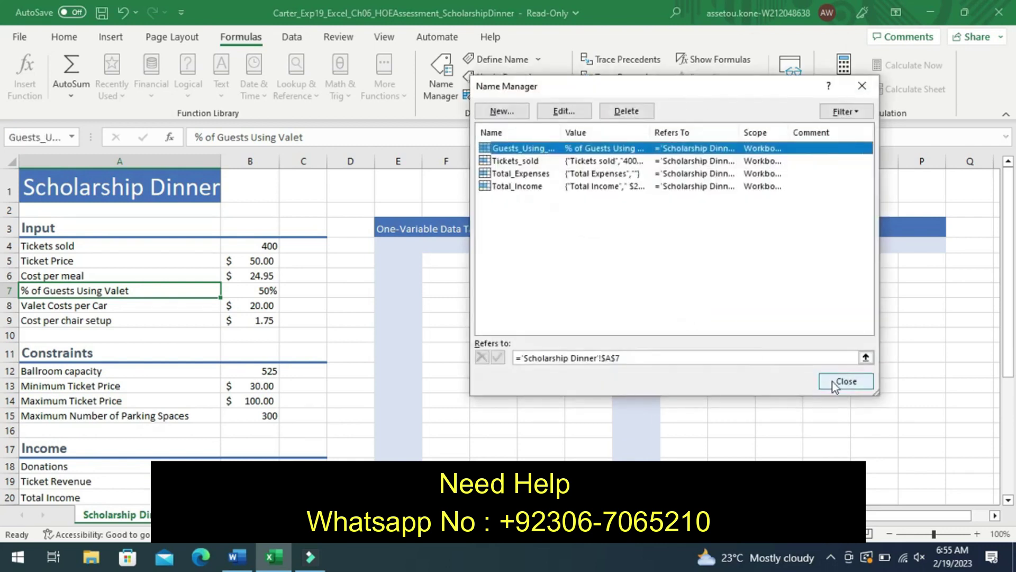
click(833, 382)
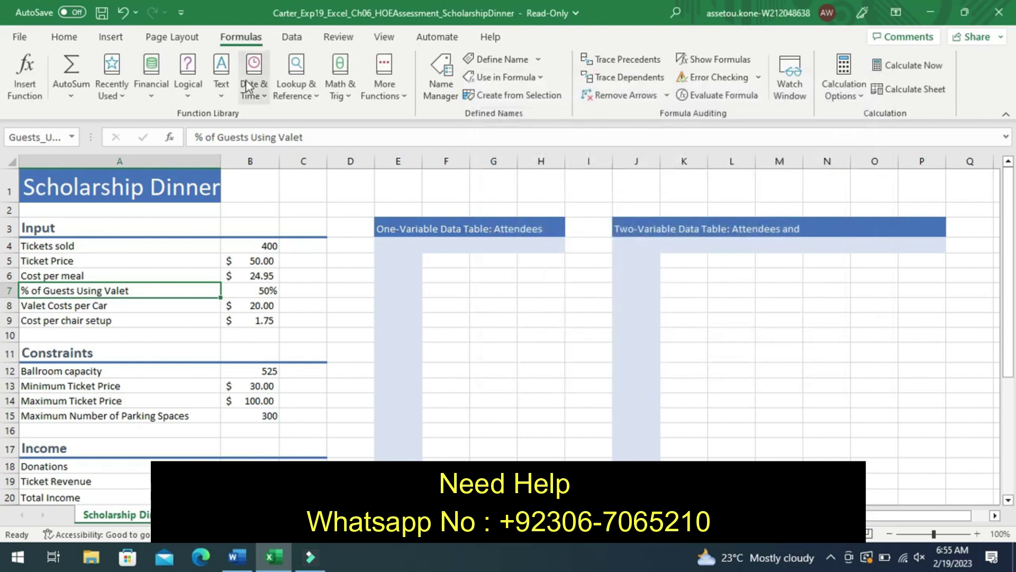
Read step 4 about the catering cost formula for B27, then return to Excel.
click(62, 38)
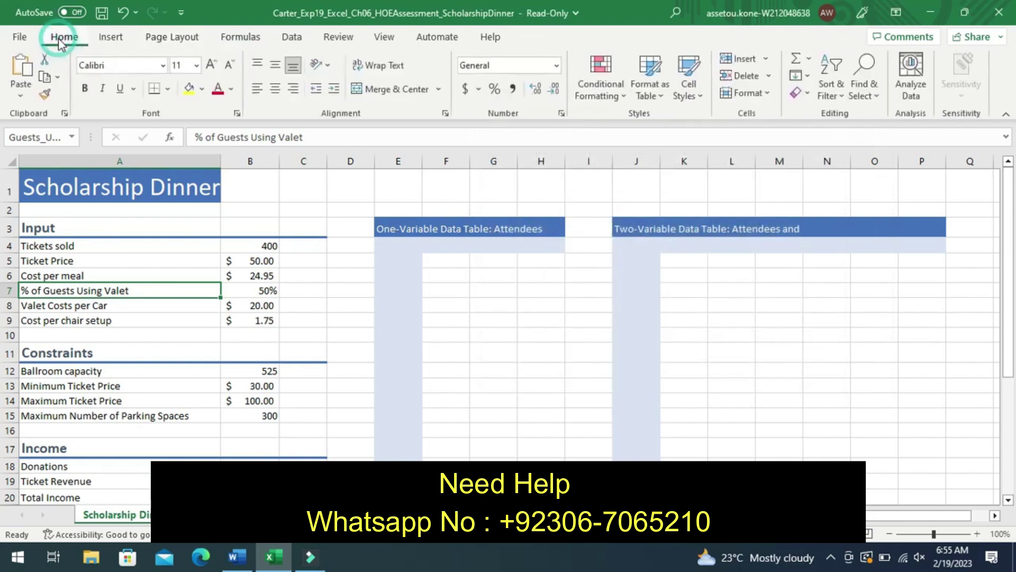
click(233, 556)
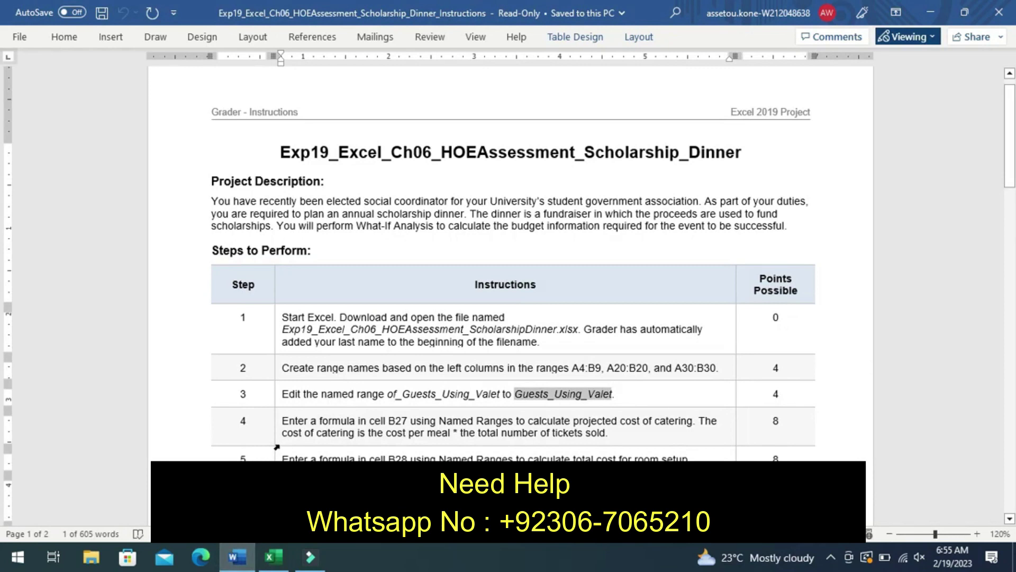
click(278, 445)
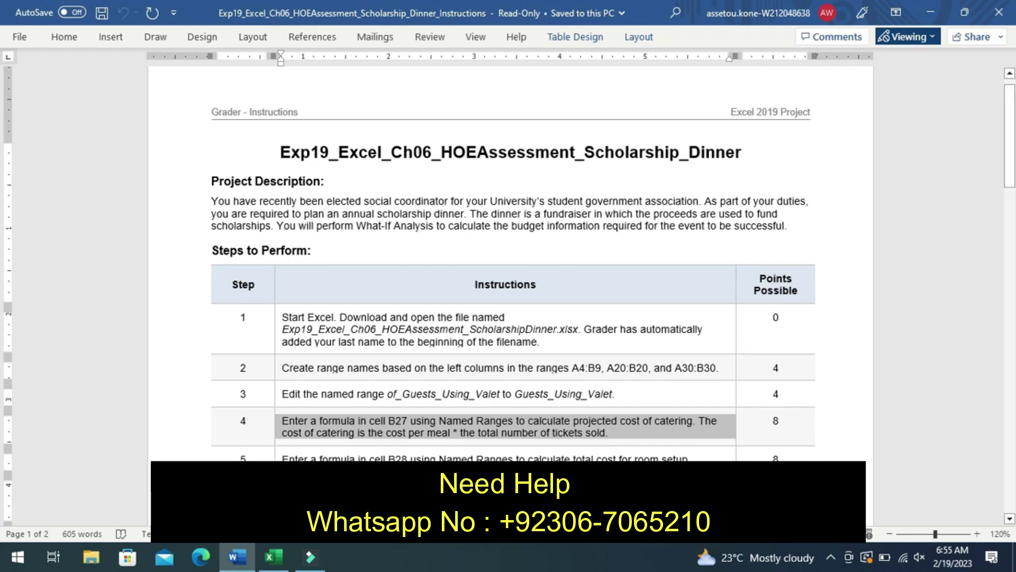
click(274, 557)
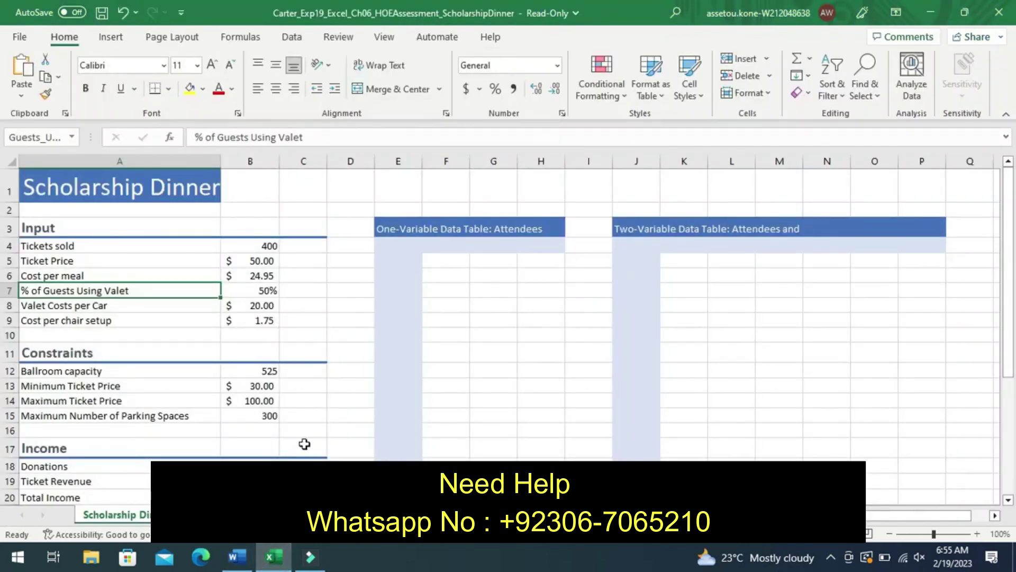
Enter =B6*B4 in B27 so Meal Cost shows $9,980.00.
click(1009, 501)
click(1009, 500)
click(1008, 500)
click(1008, 500)
click(1009, 501)
click(1008, 501)
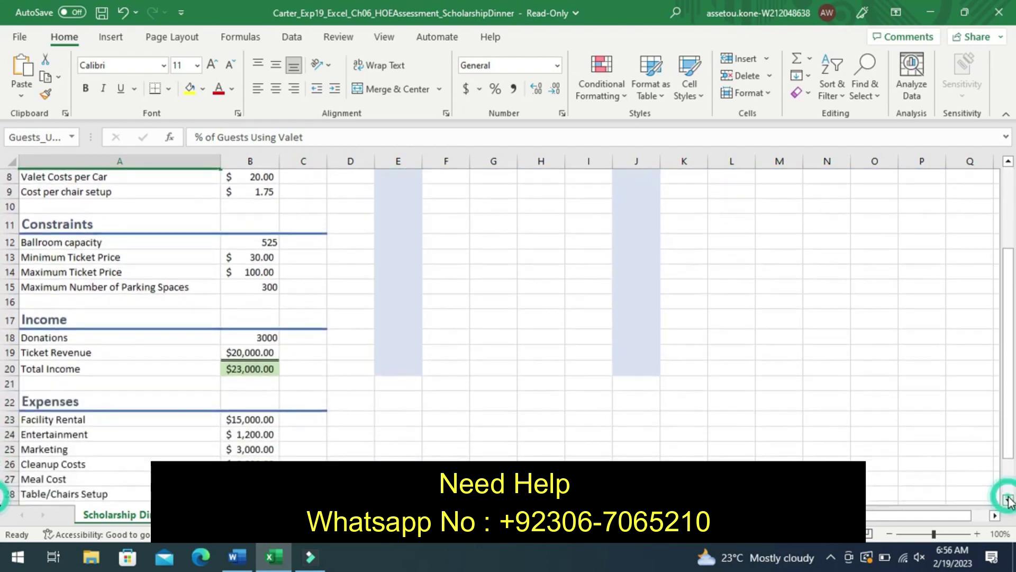
click(250, 478)
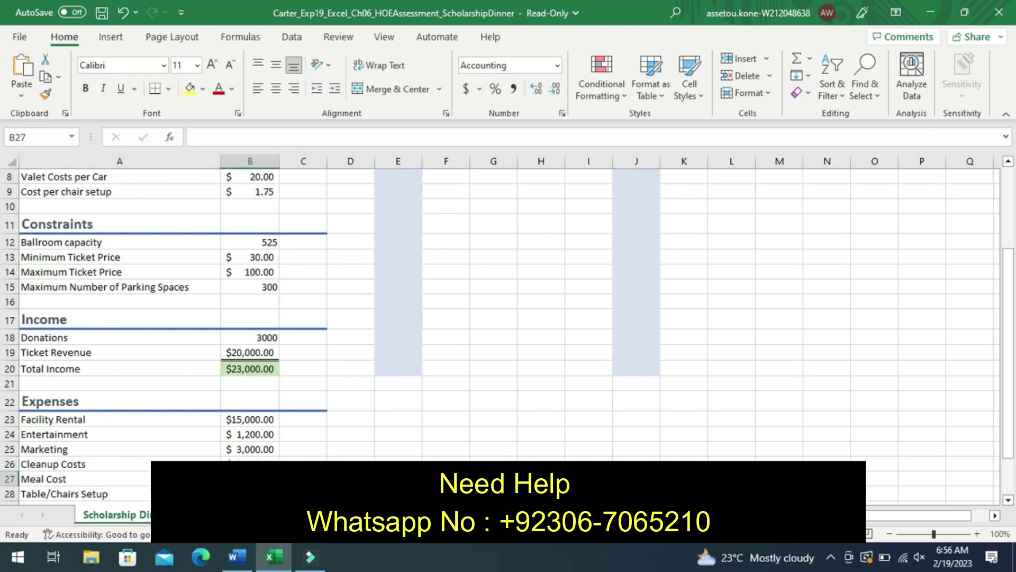
text(=)
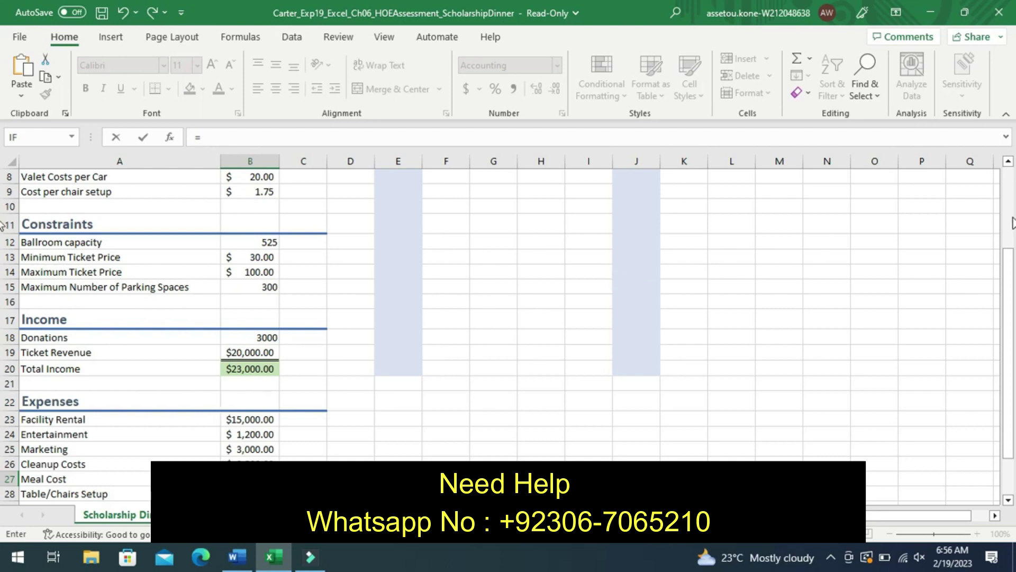
scroll(1012, 222, up, 3)
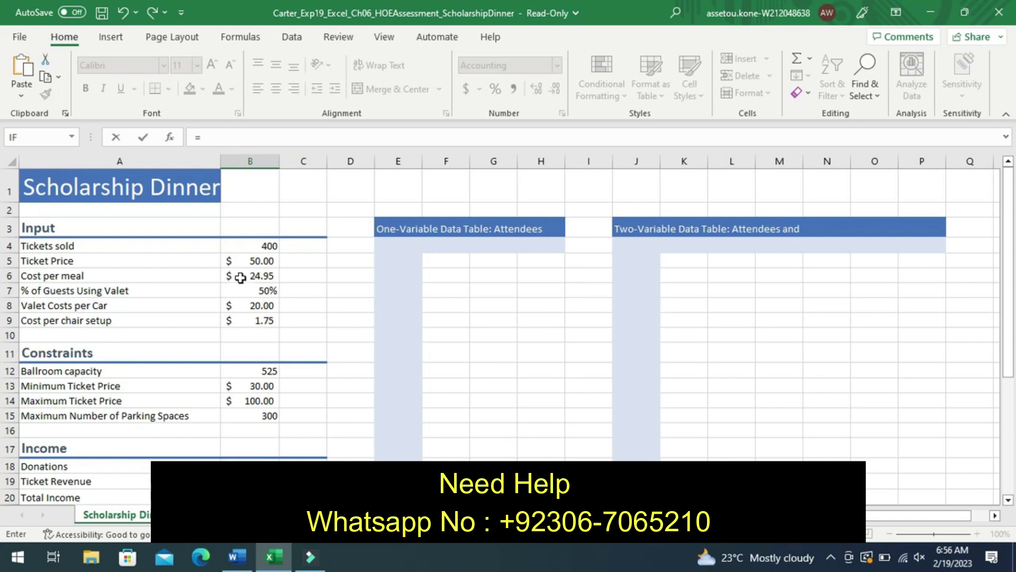
click(241, 276)
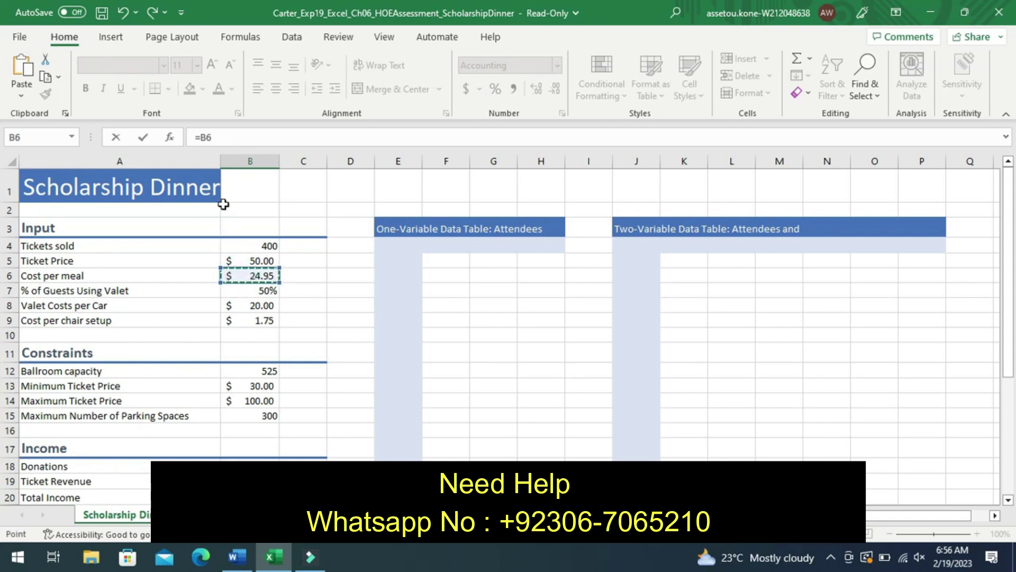
click(216, 140)
click(246, 246)
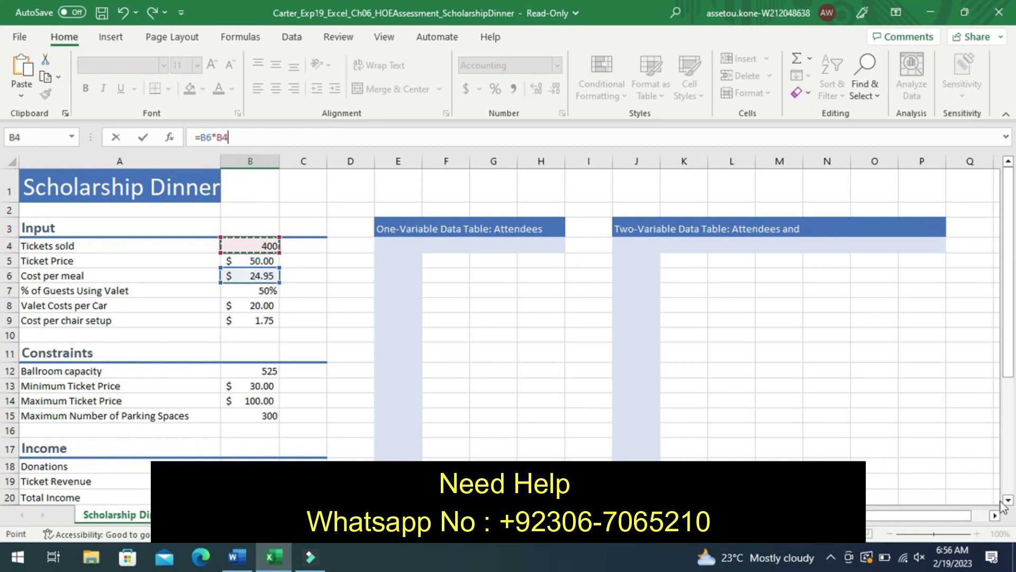
click(1009, 479)
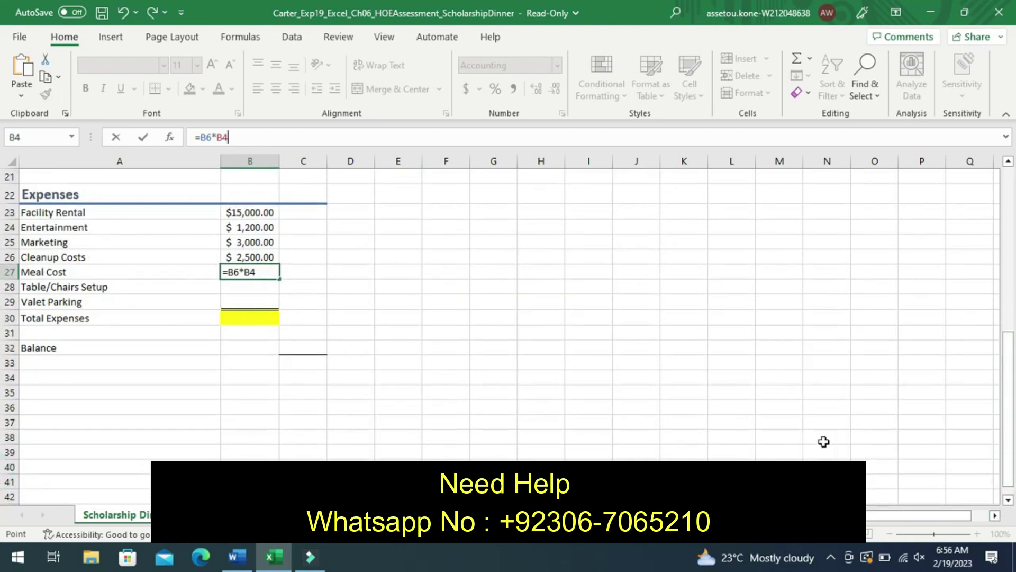
key(Return)
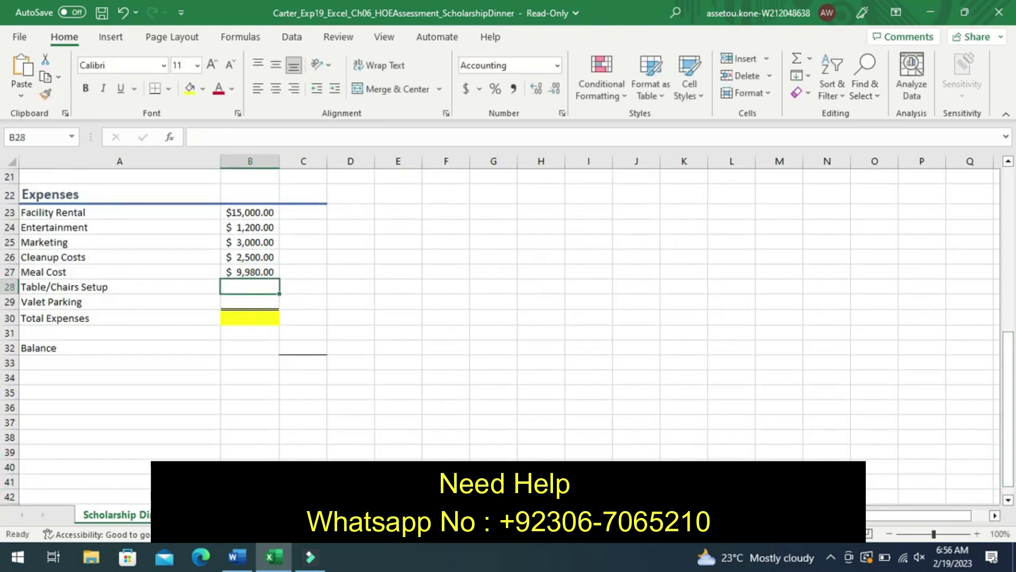
click(236, 557)
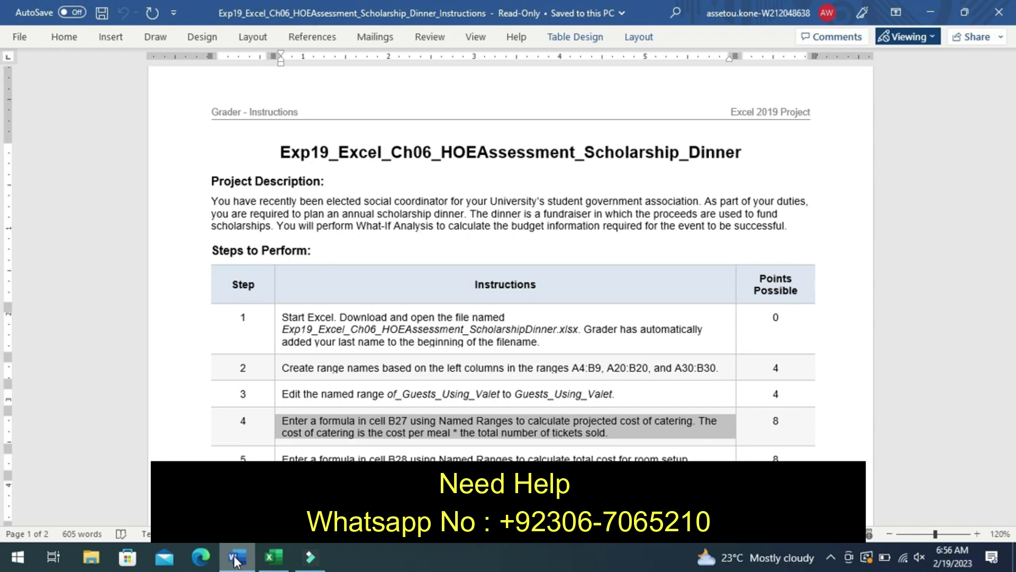
Check B27's meal cost formula, read step 5 on B28's room setup, and return.
click(273, 565)
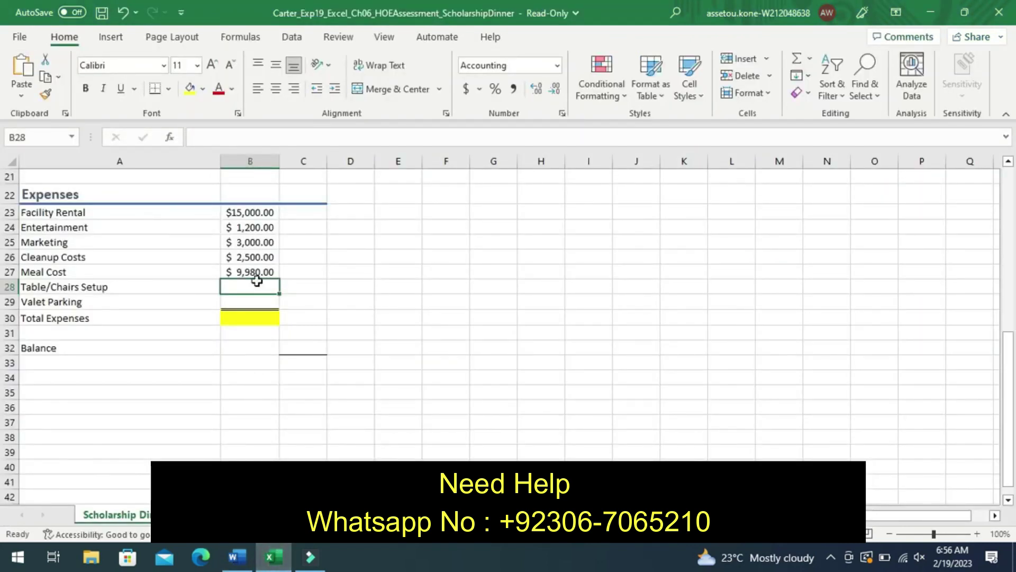
click(241, 267)
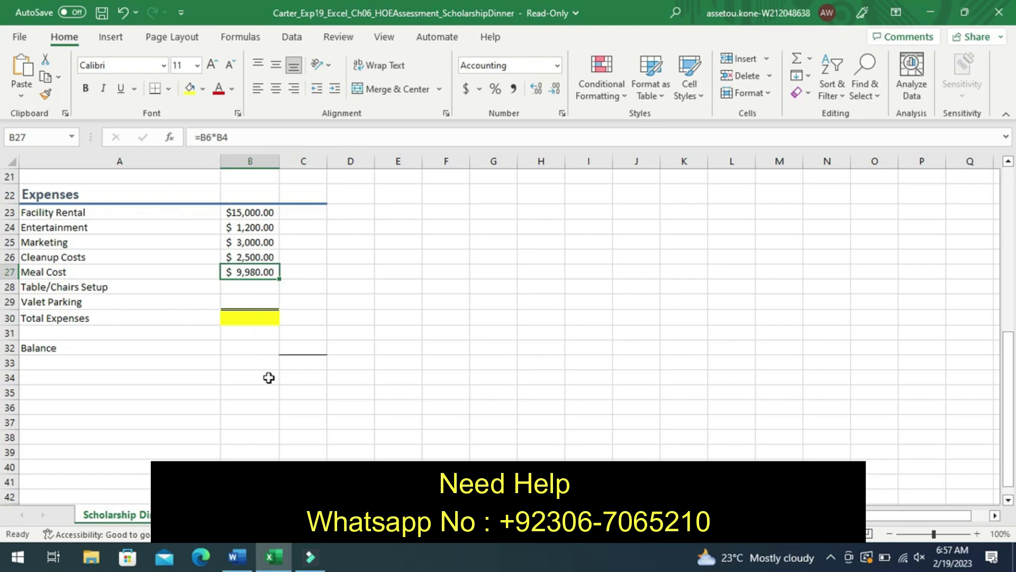
click(239, 554)
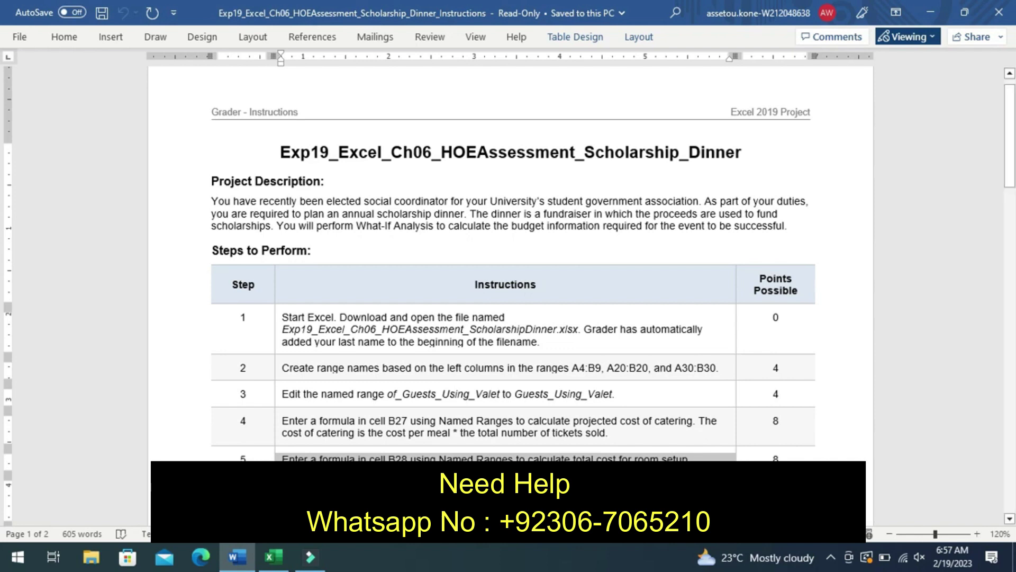
click(273, 557)
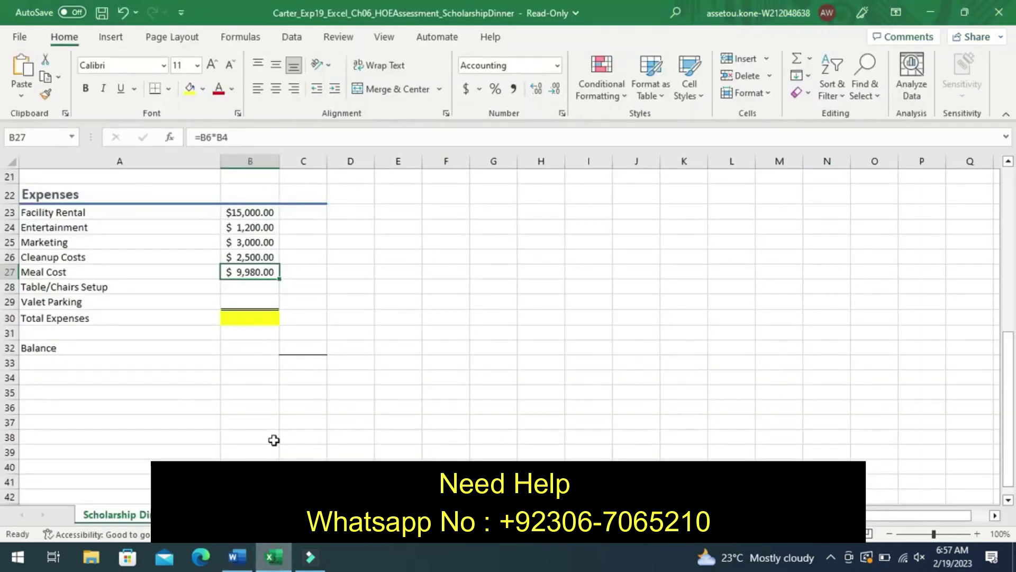
Enter =B4*B9 in B28 so Table/Chairs Setup shows $700.00.
click(243, 288)
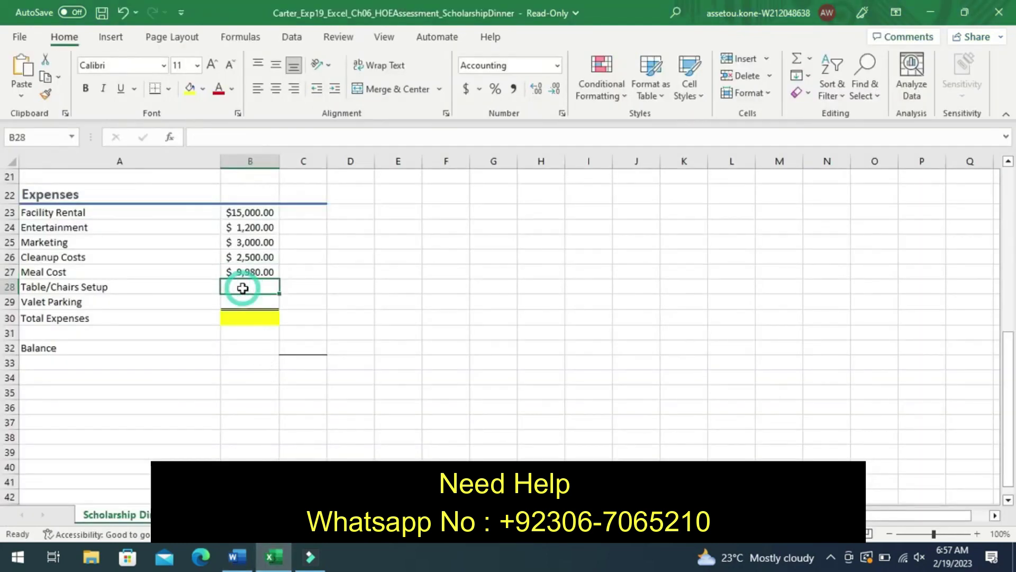
text(=)
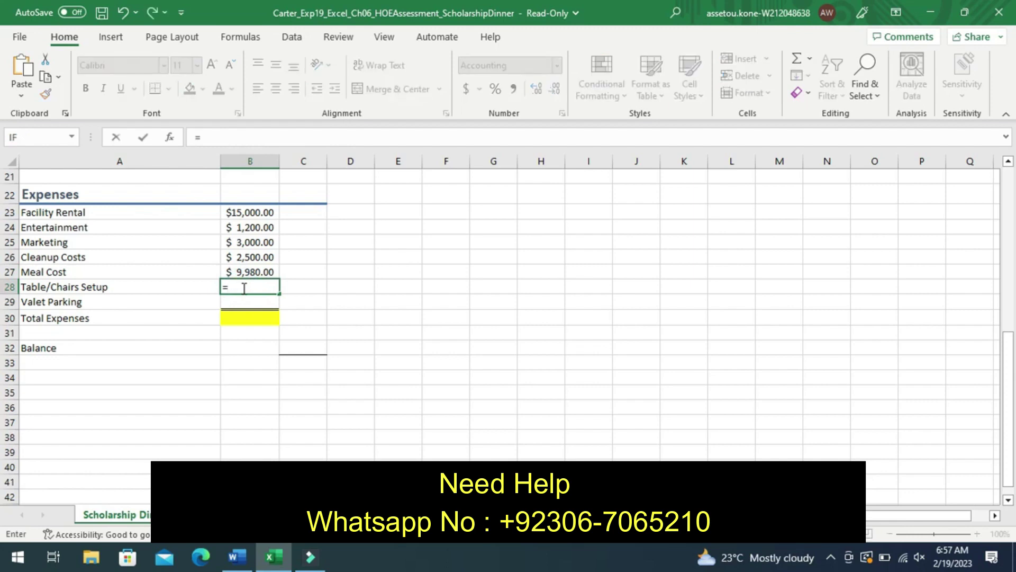
click(1008, 260)
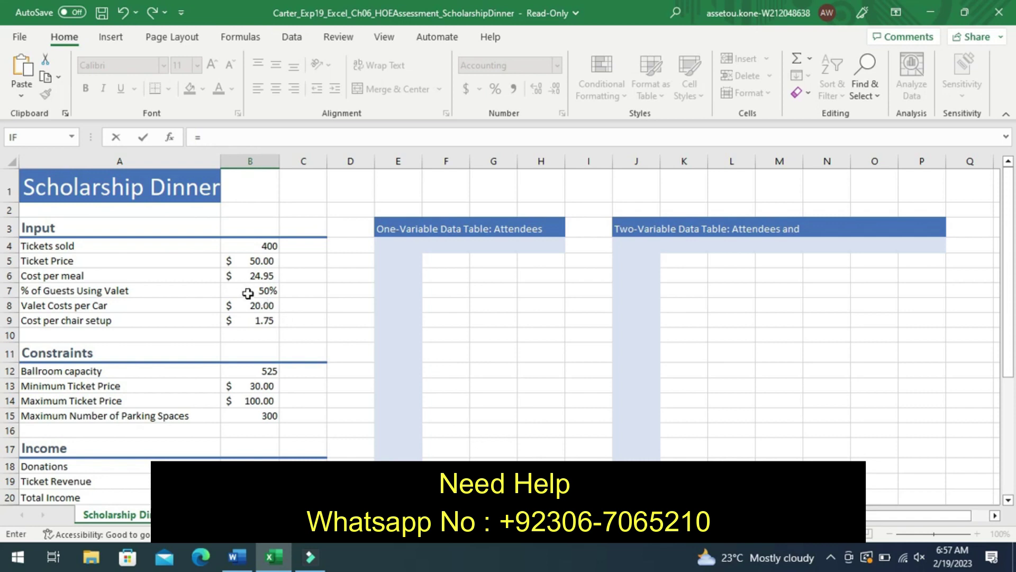
click(250, 246)
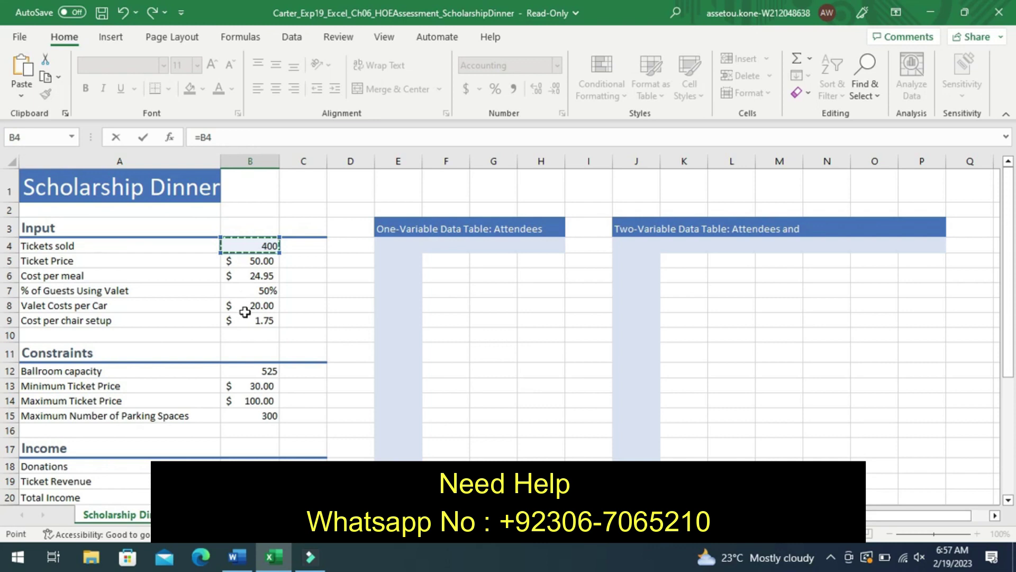
click(217, 140)
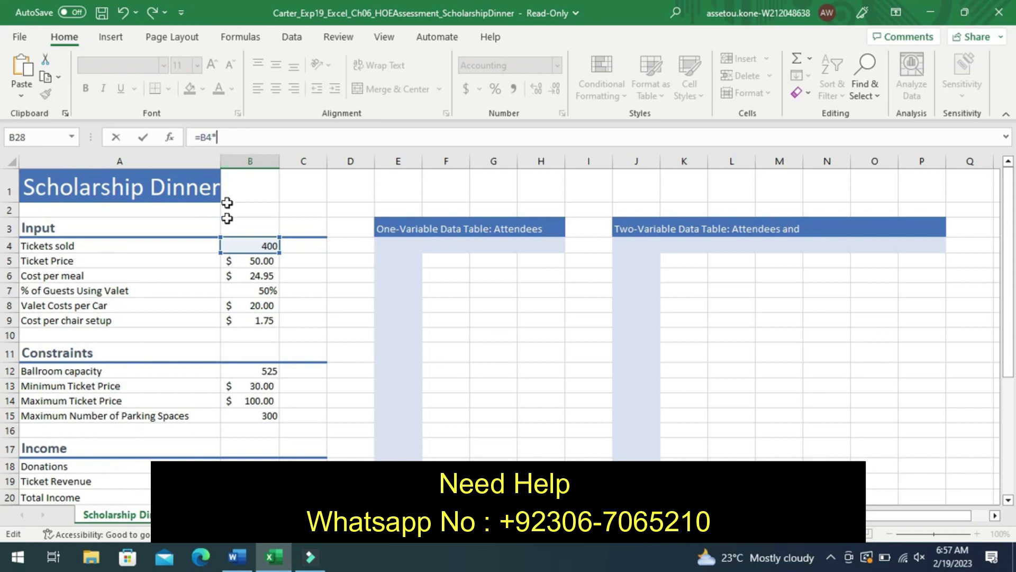
click(239, 320)
key(Return)
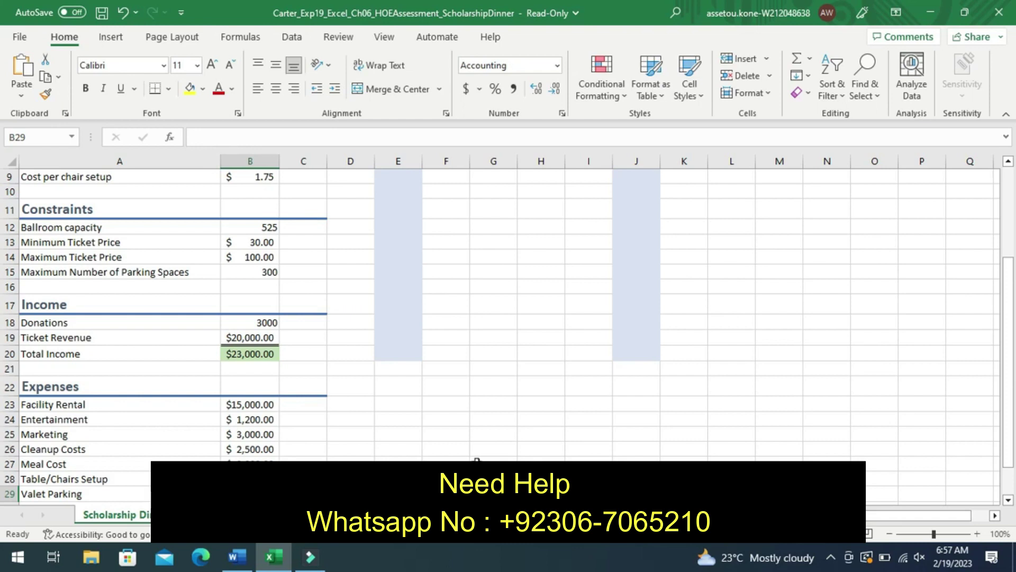
double_click(1009, 500)
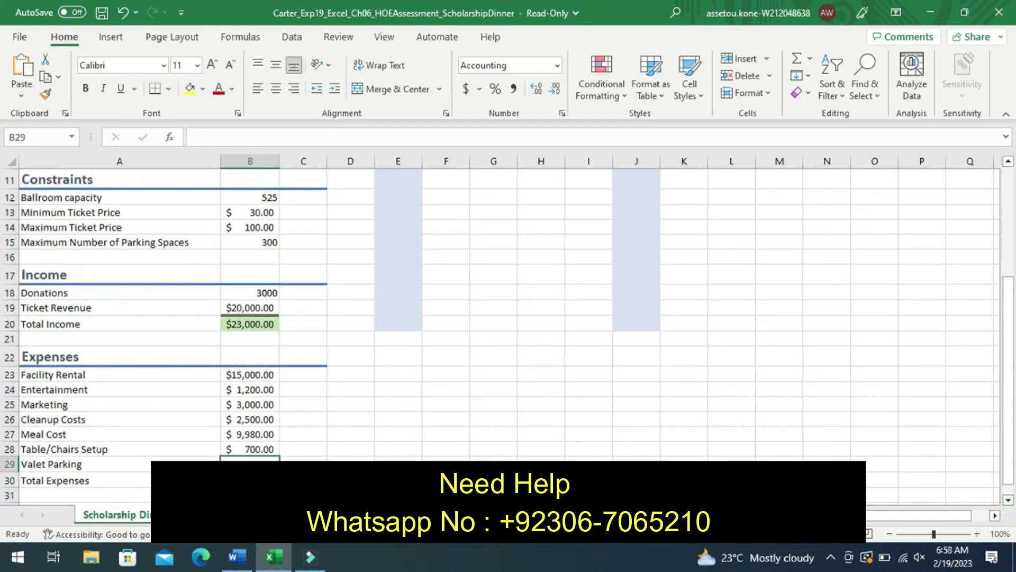
click(232, 560)
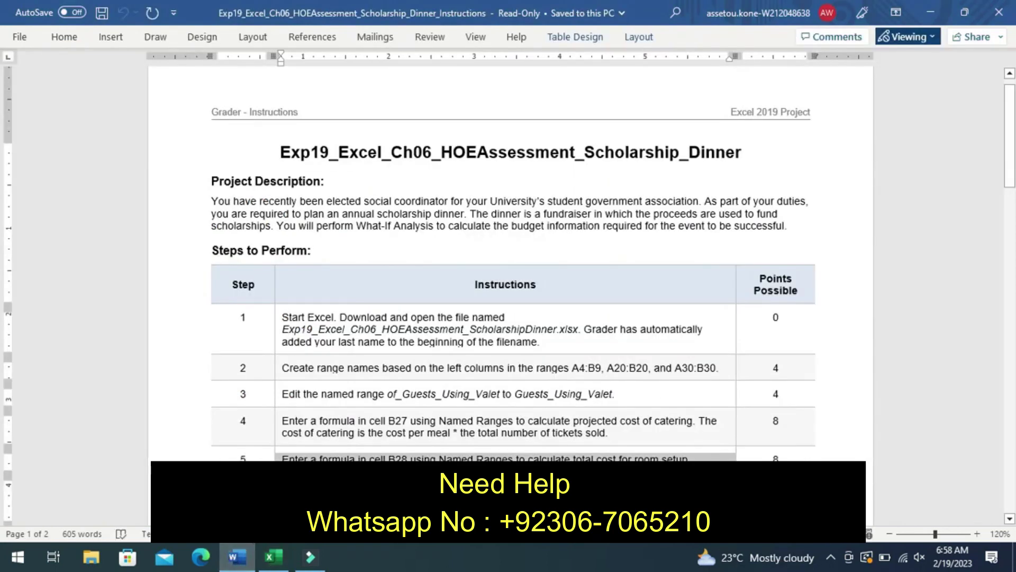
Read step 6 on B29's valet parking expense in Word, then return to the Scholarship Dinner workbook.
click(1009, 519)
scroll(1010, 519, down, 1)
scroll(1010, 519, down, 1)
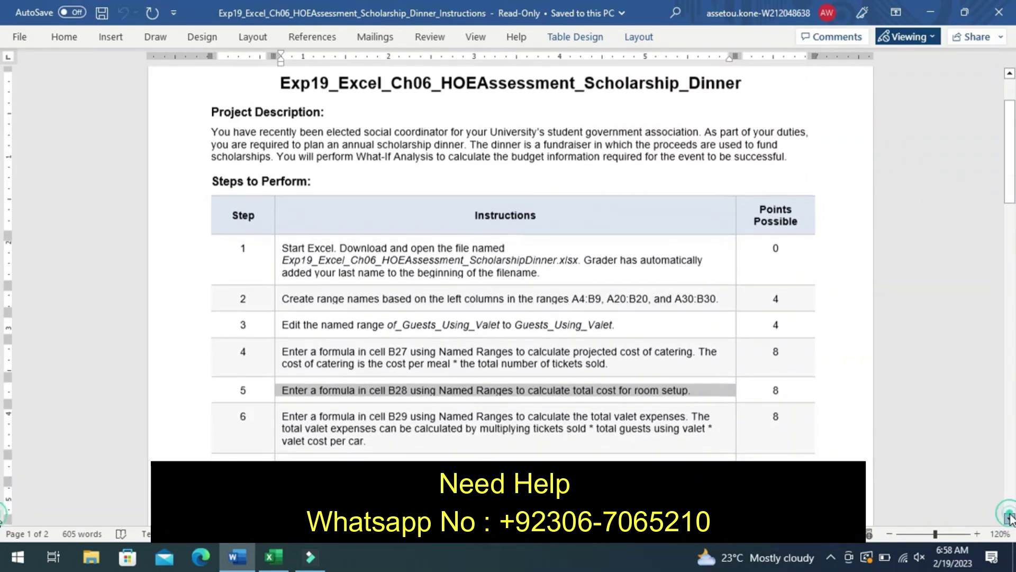
scroll(1010, 519, down, 1)
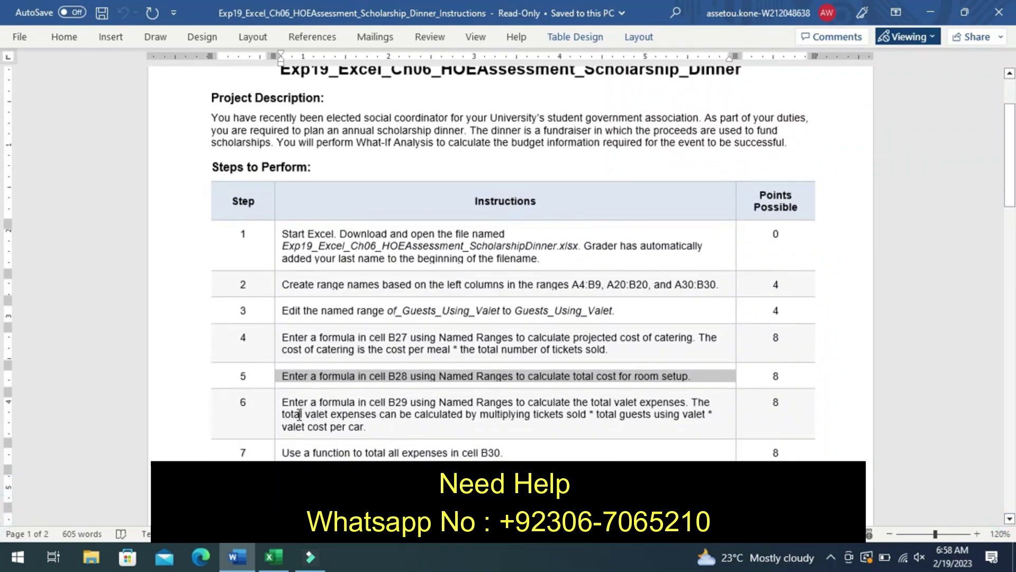
click(276, 427)
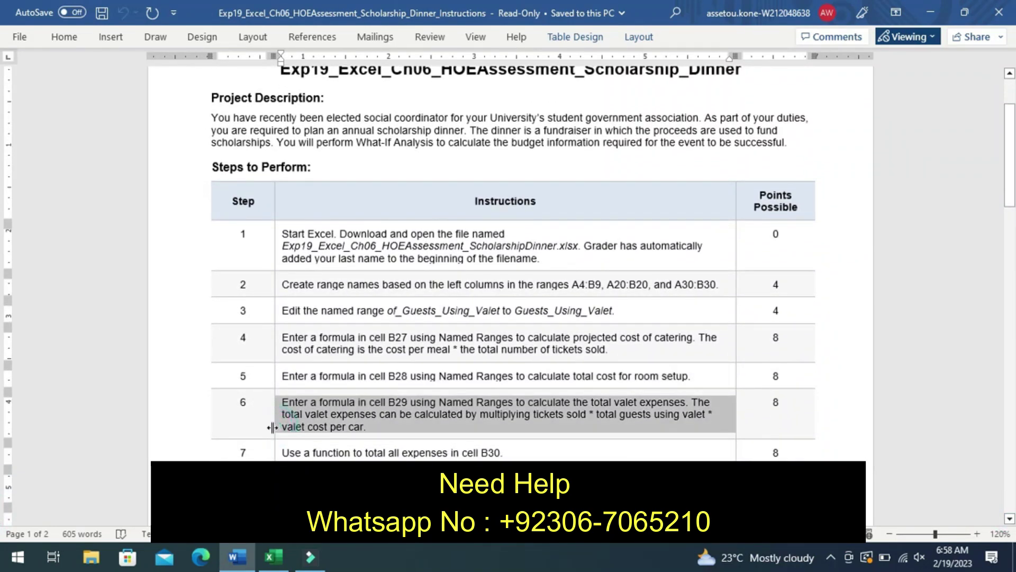
click(265, 426)
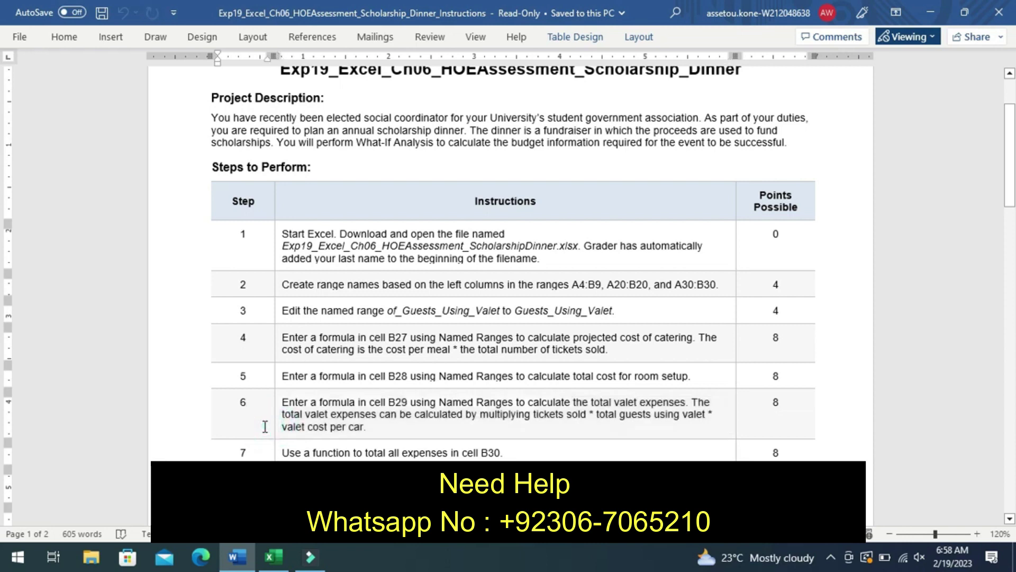
click(273, 431)
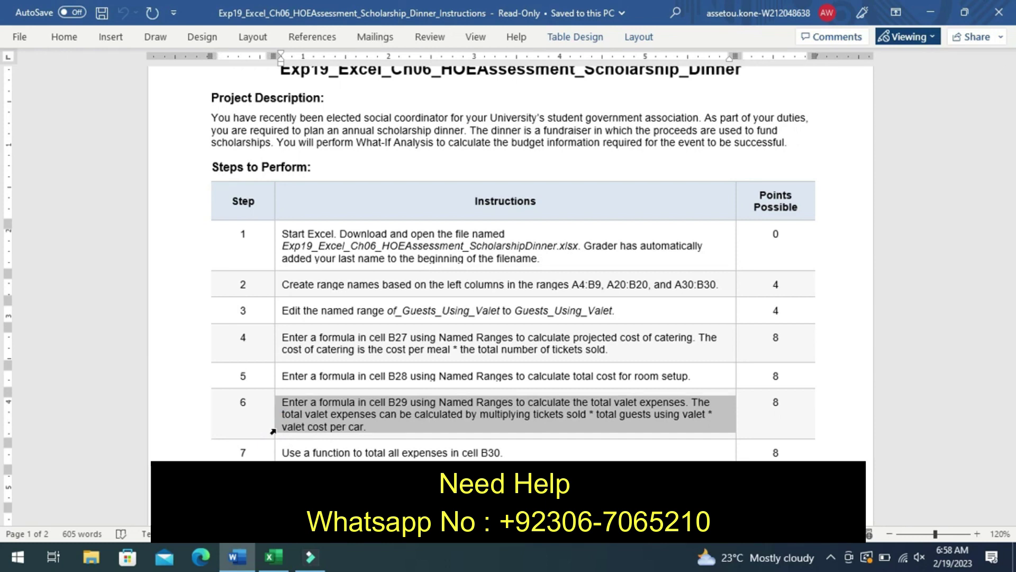
click(273, 559)
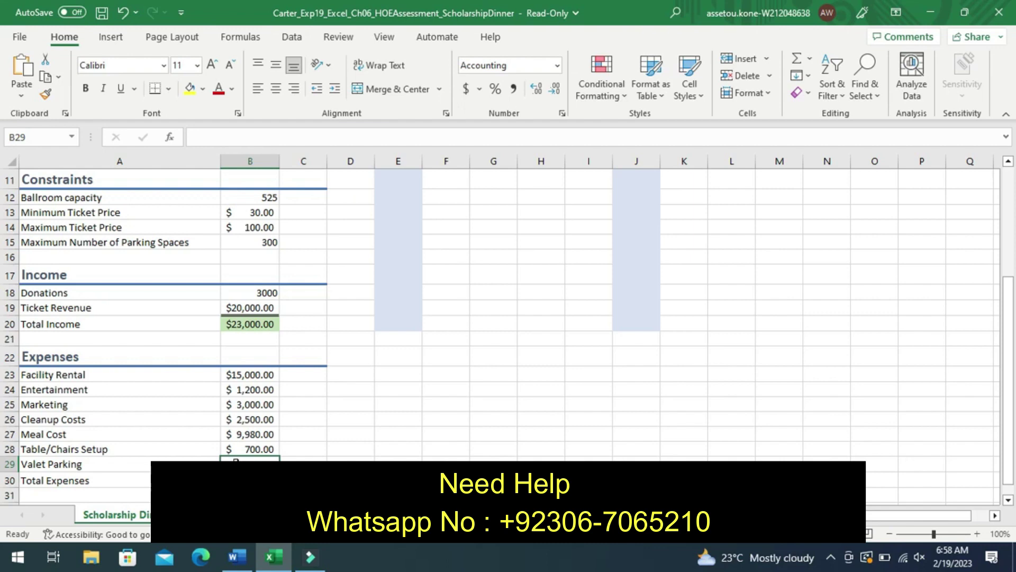
Enter =B8*B7*B4 in B29 so Valet Parking shows $4,000.00.
double_click(237, 458)
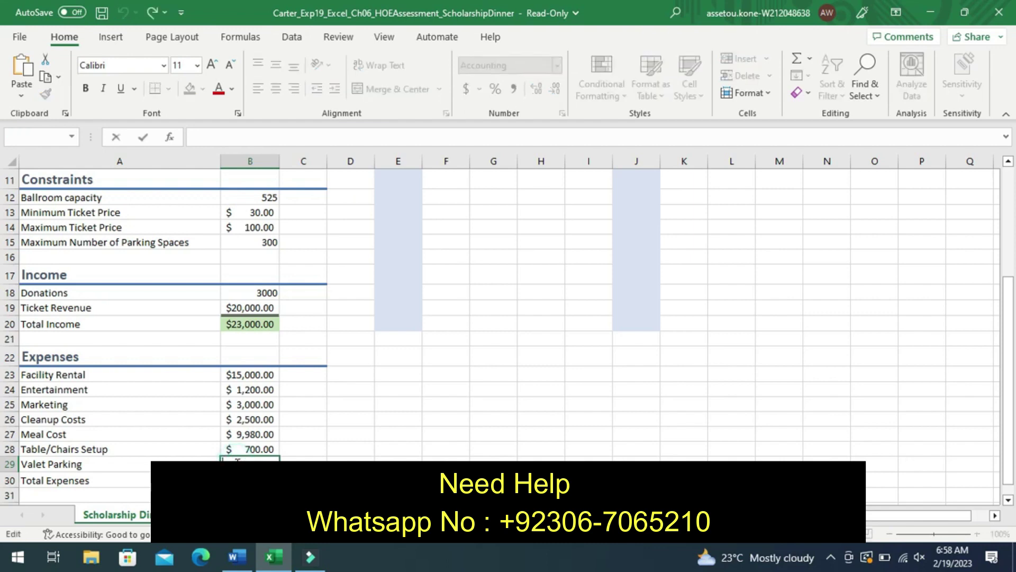
text(=)
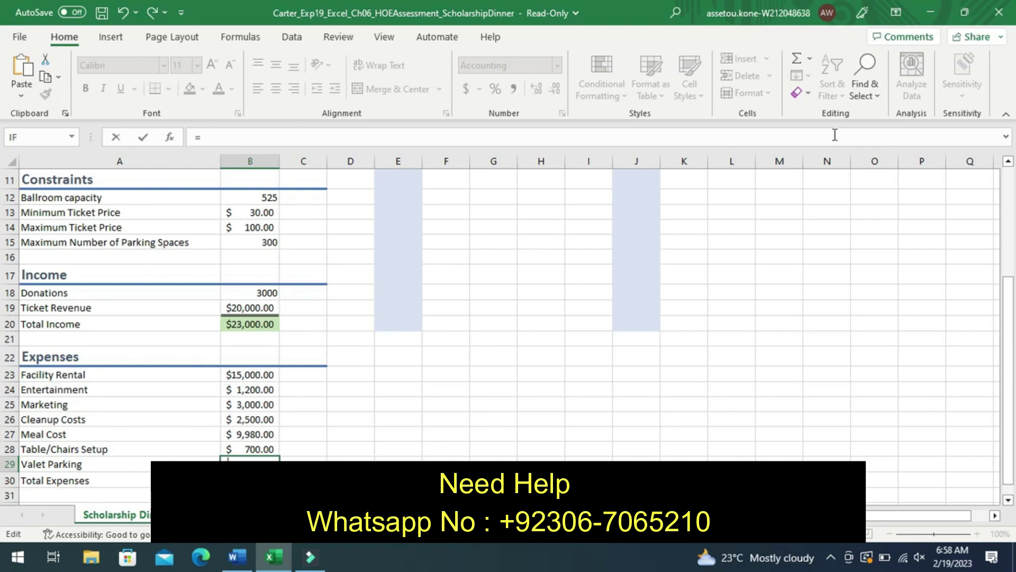
scroll(1012, 223, up, 4)
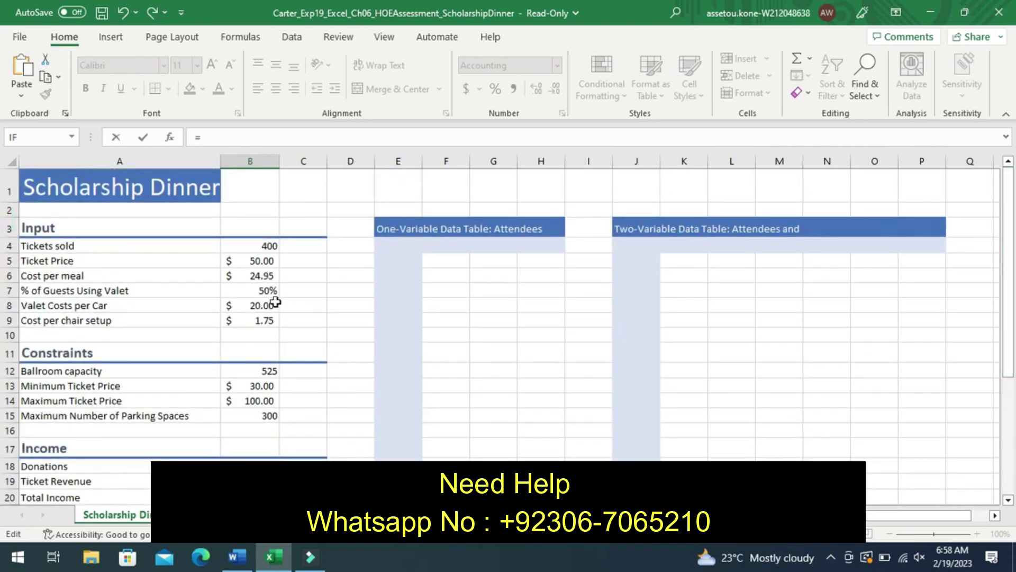
click(255, 306)
text(*)
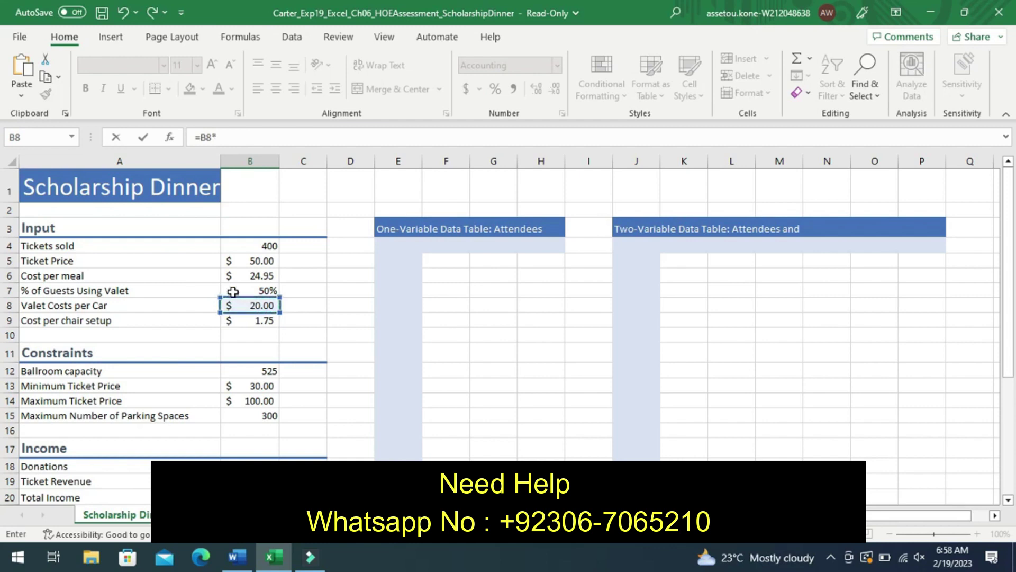
click(237, 557)
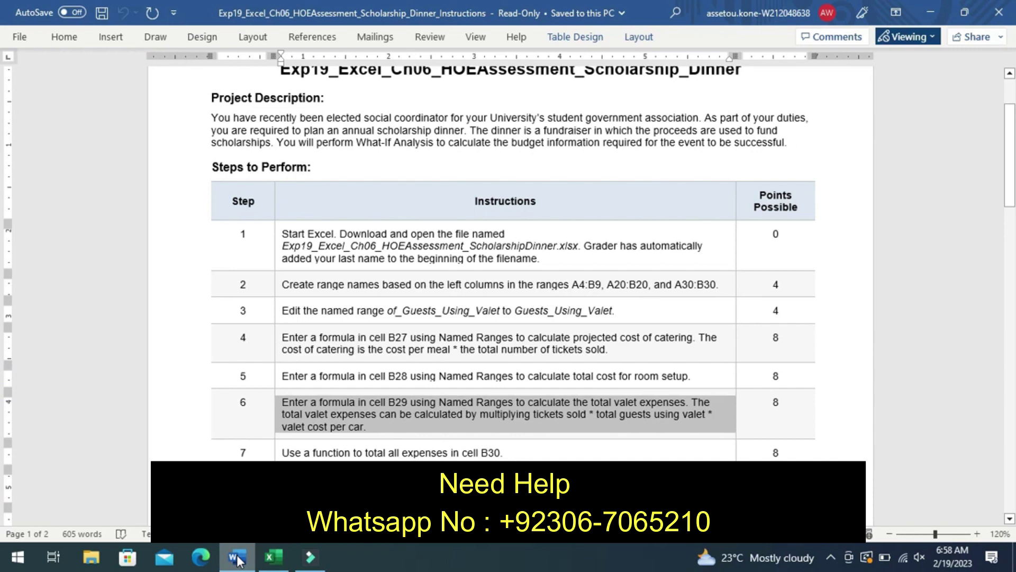
click(271, 557)
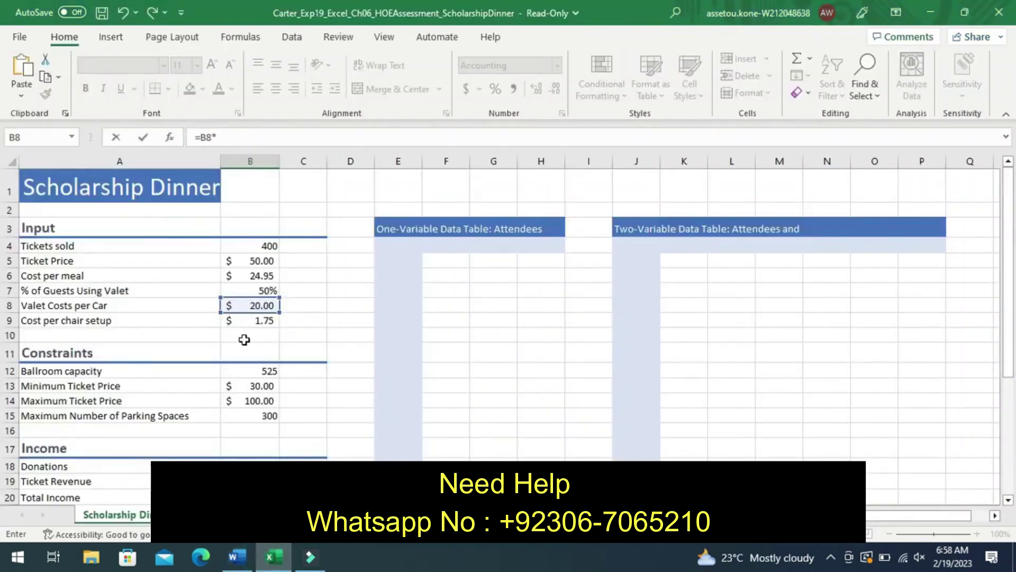
click(253, 246)
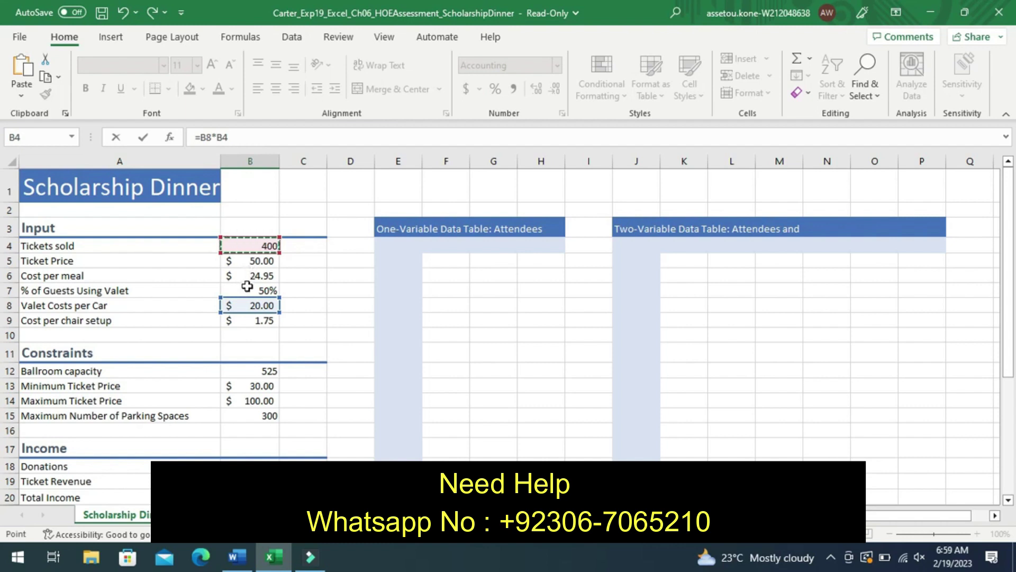
click(248, 286)
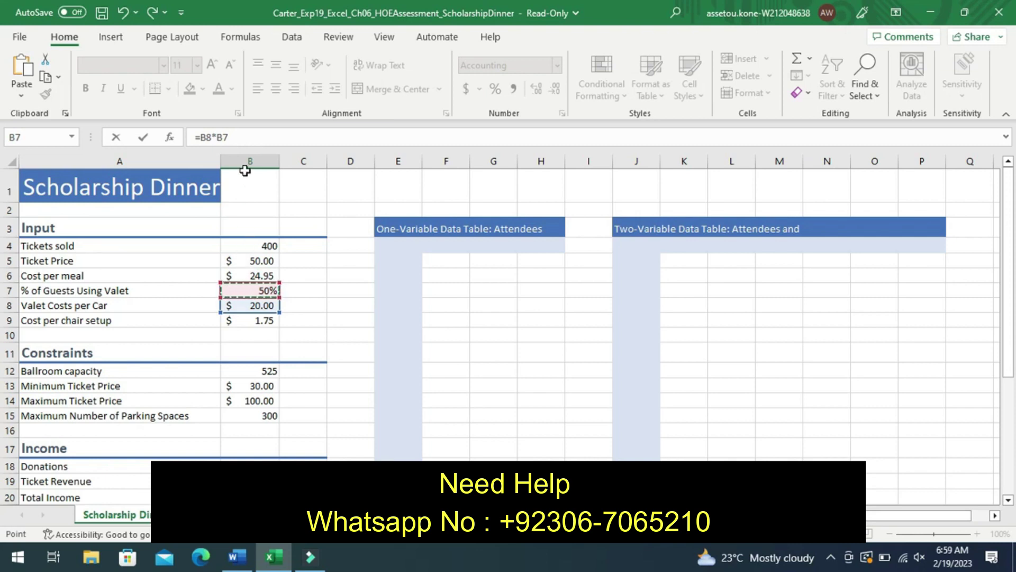
click(235, 140)
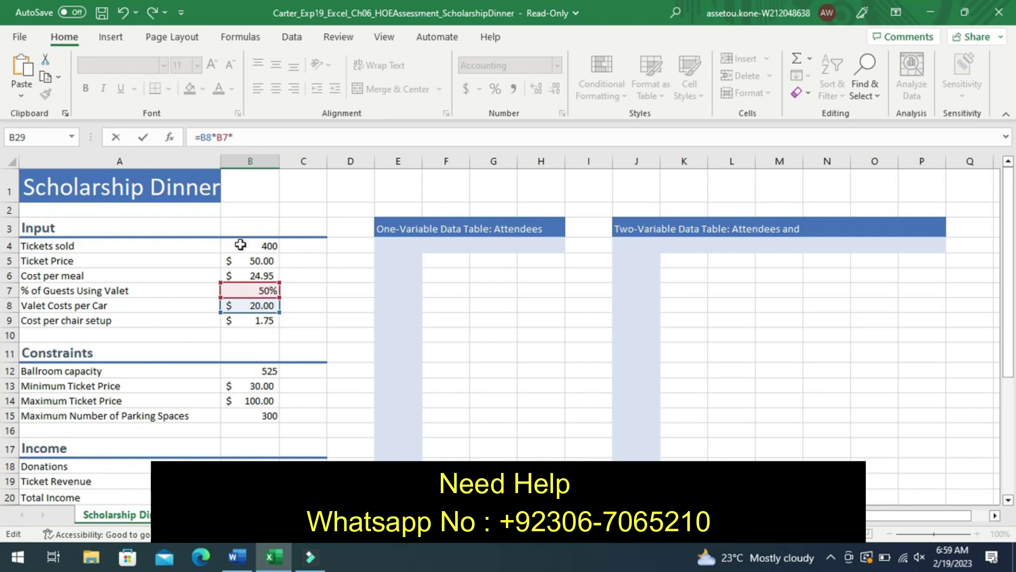
click(241, 242)
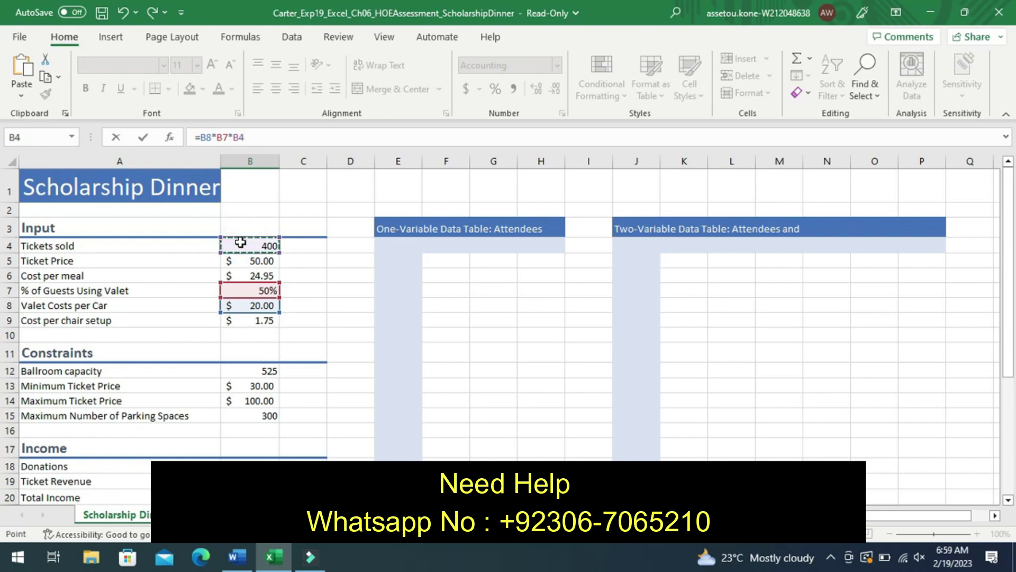
click(1007, 468)
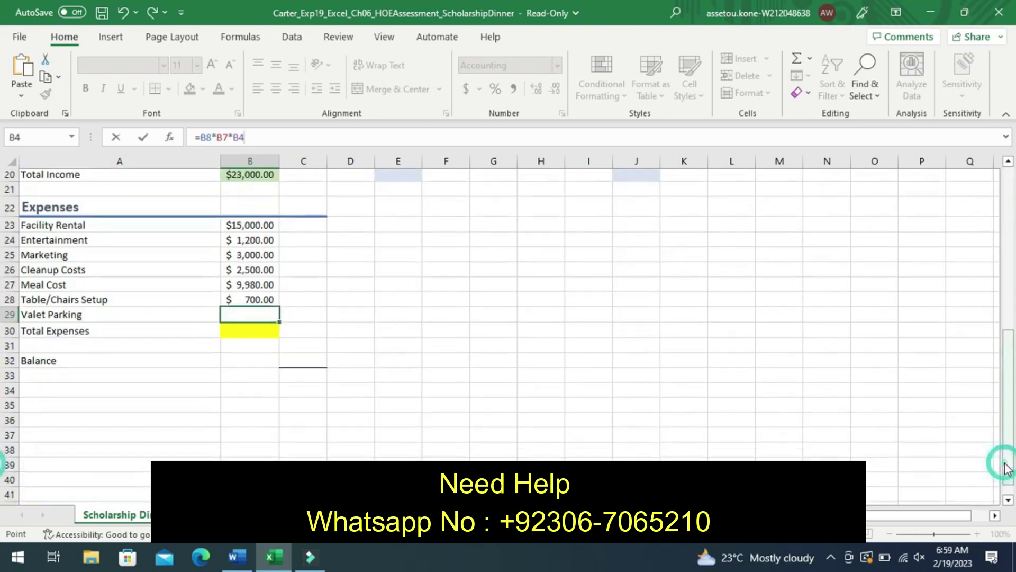
key(Return)
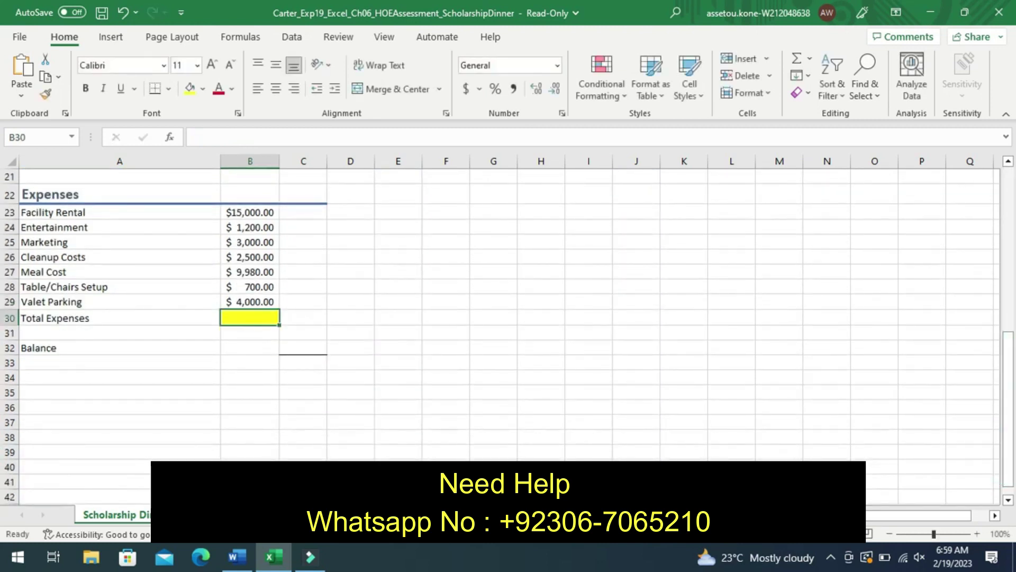
Bring up step 7 in Word, which asks for a function totalling all expenses in B30.
click(236, 556)
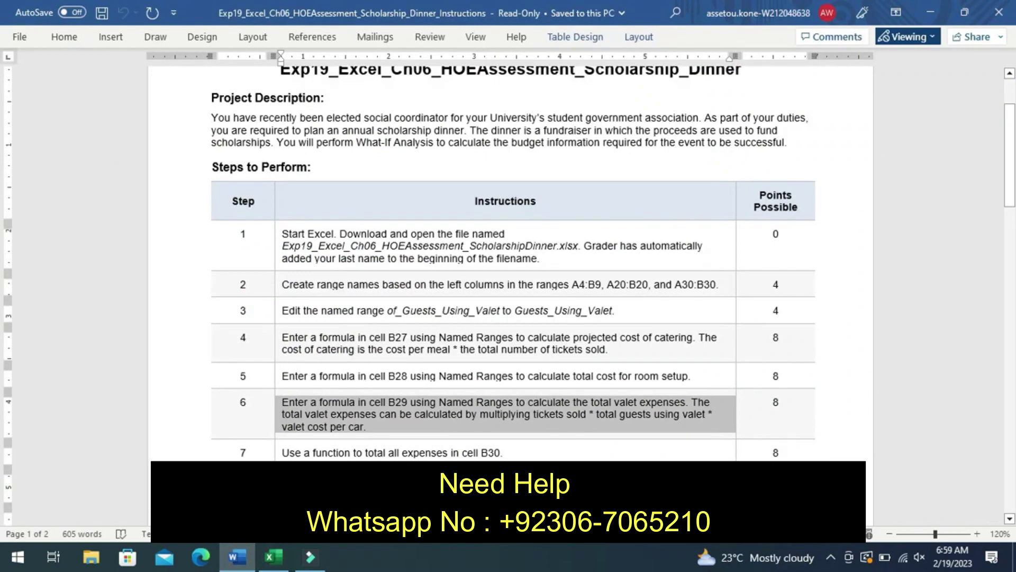
click(279, 453)
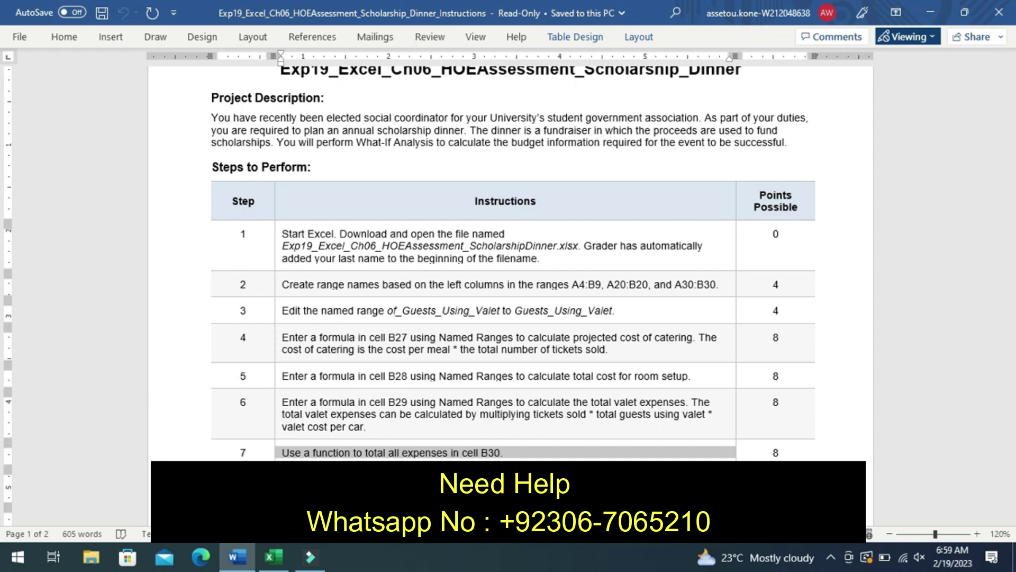
click(274, 557)
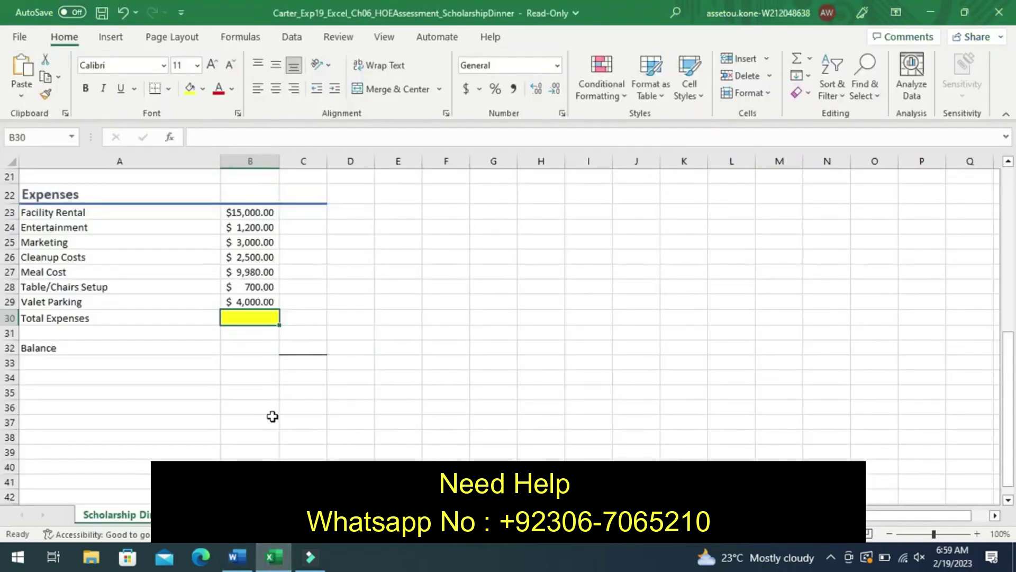
text(=s)
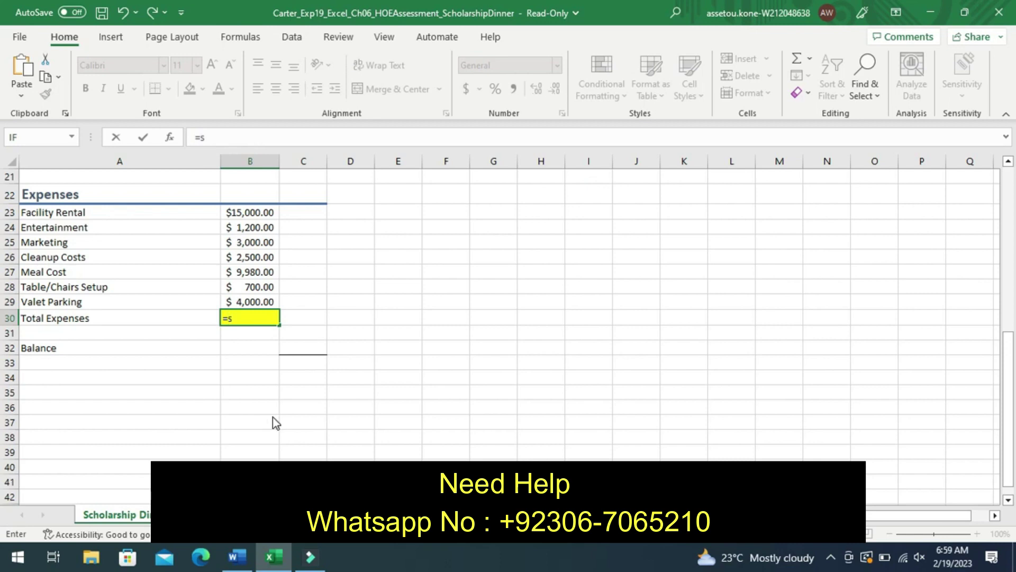
text(um)
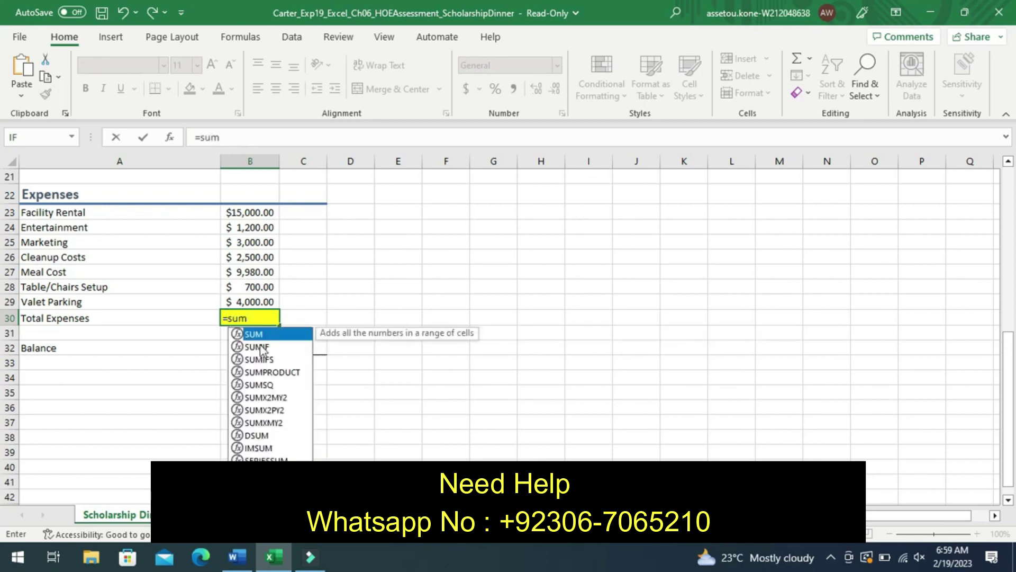
double_click(259, 334)
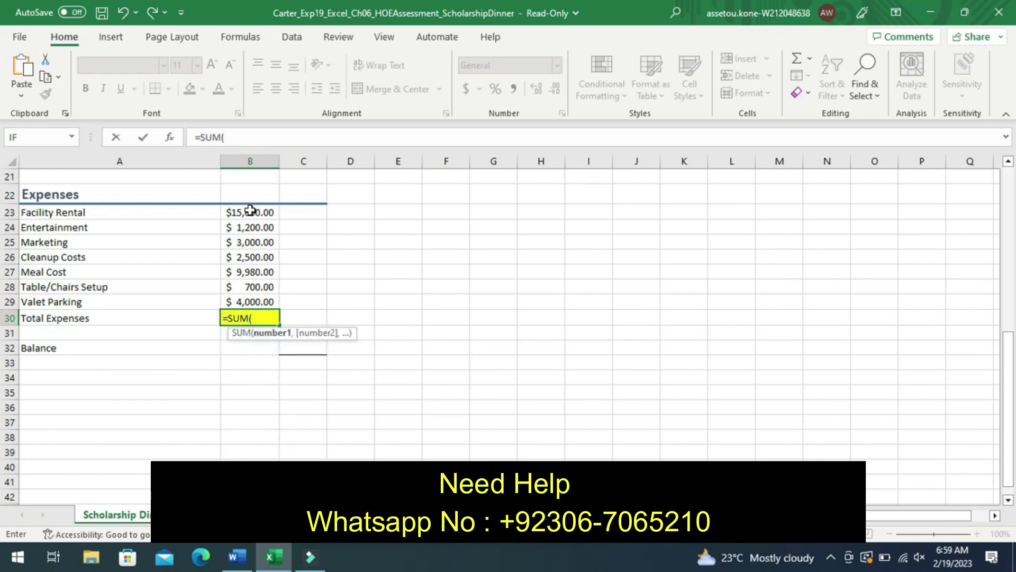
drag(250, 210, 255, 299)
key(Return)
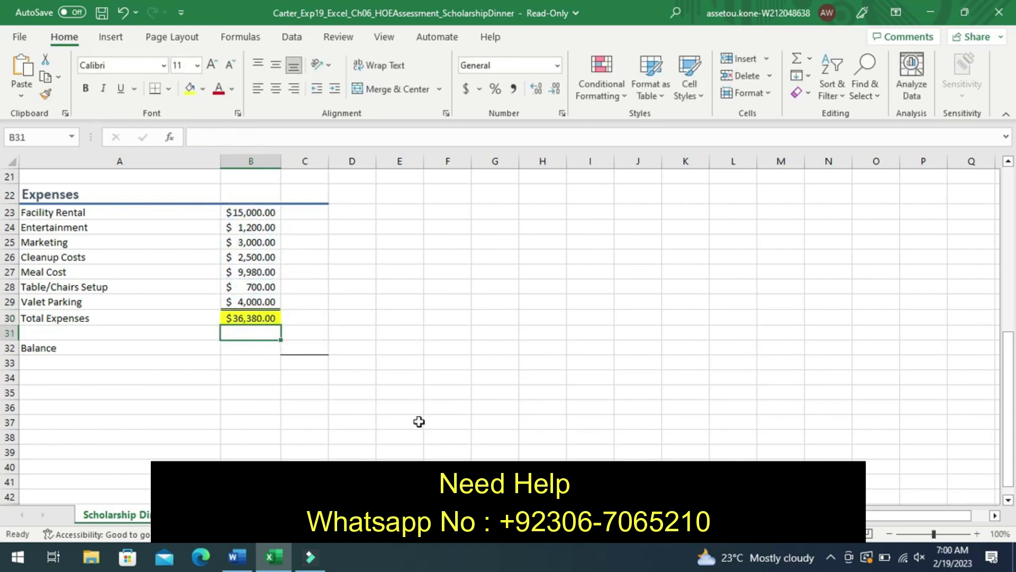
click(236, 557)
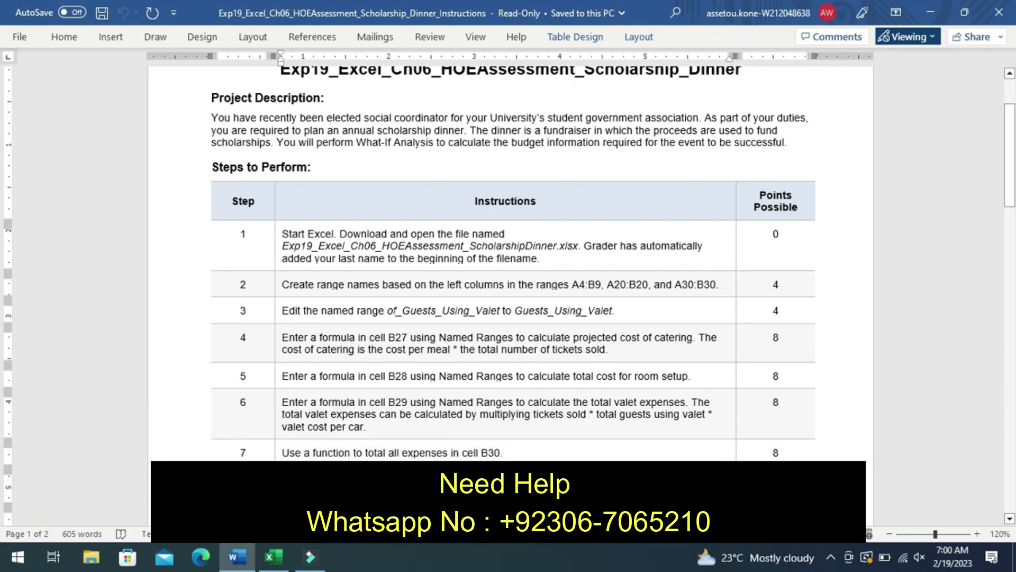
Enter =B20-B30 in B32 so the Balance shows $(13,380.00), then bring Word back.
click(273, 556)
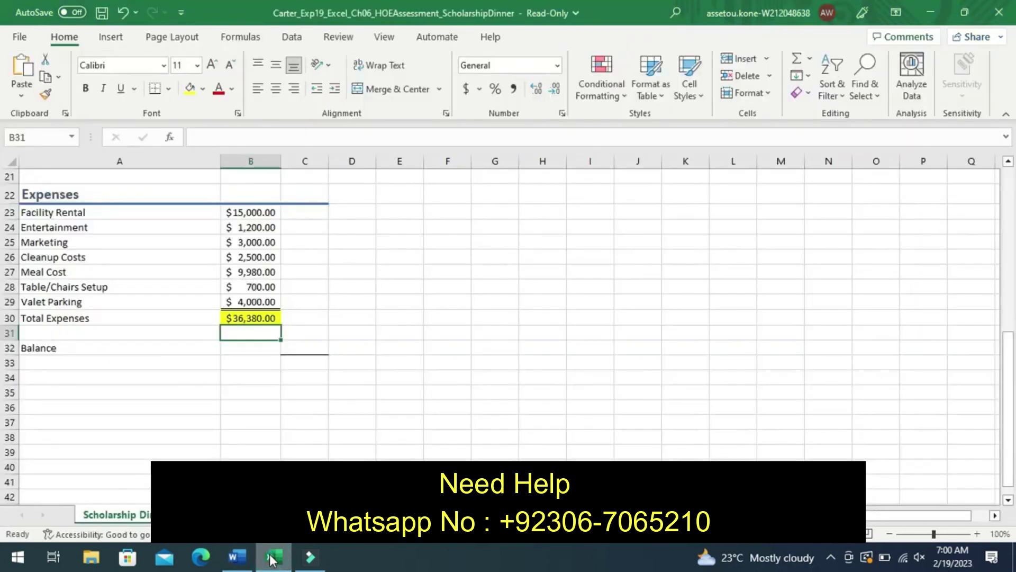
click(244, 348)
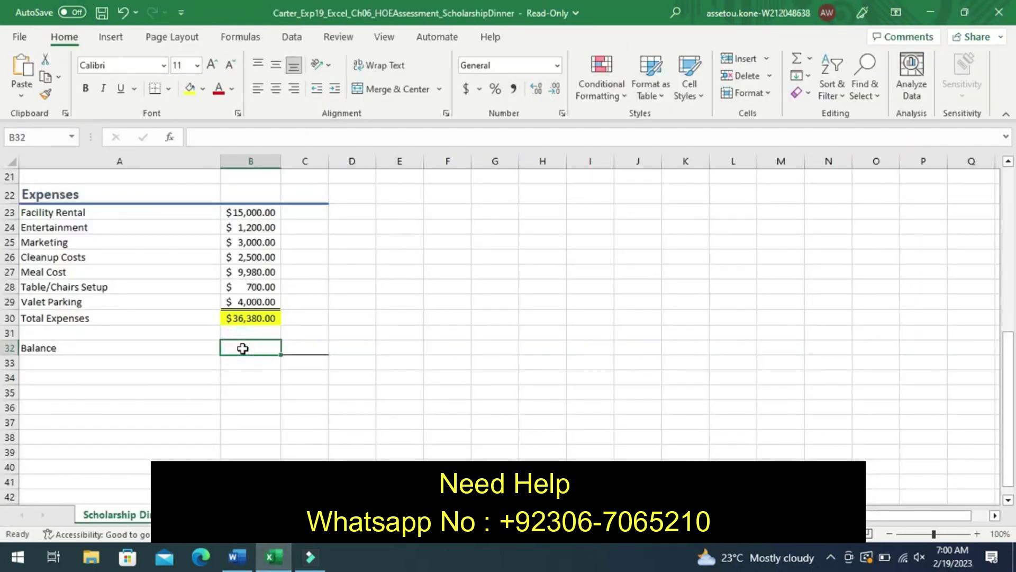
text(=)
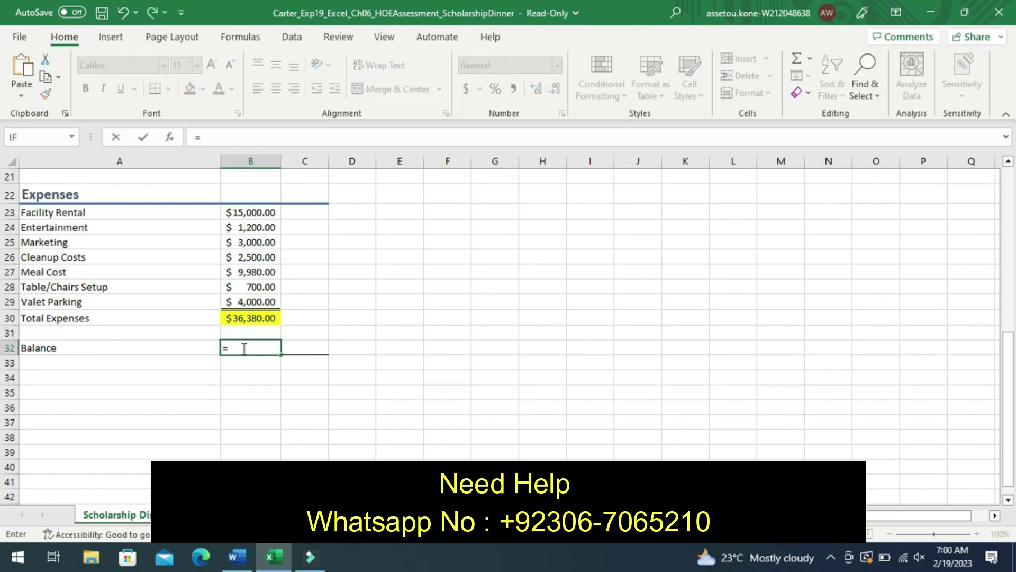
click(237, 557)
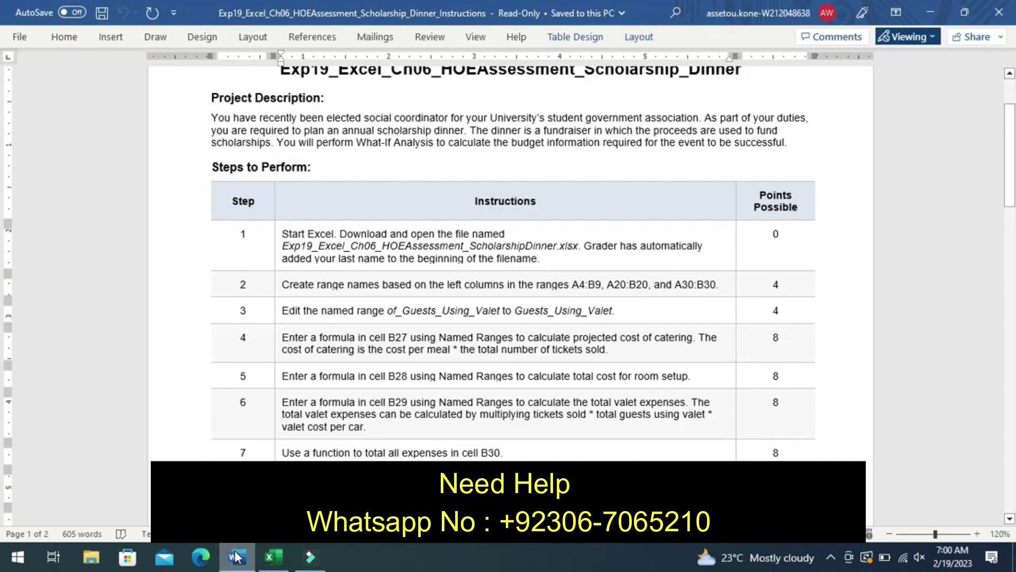
click(273, 556)
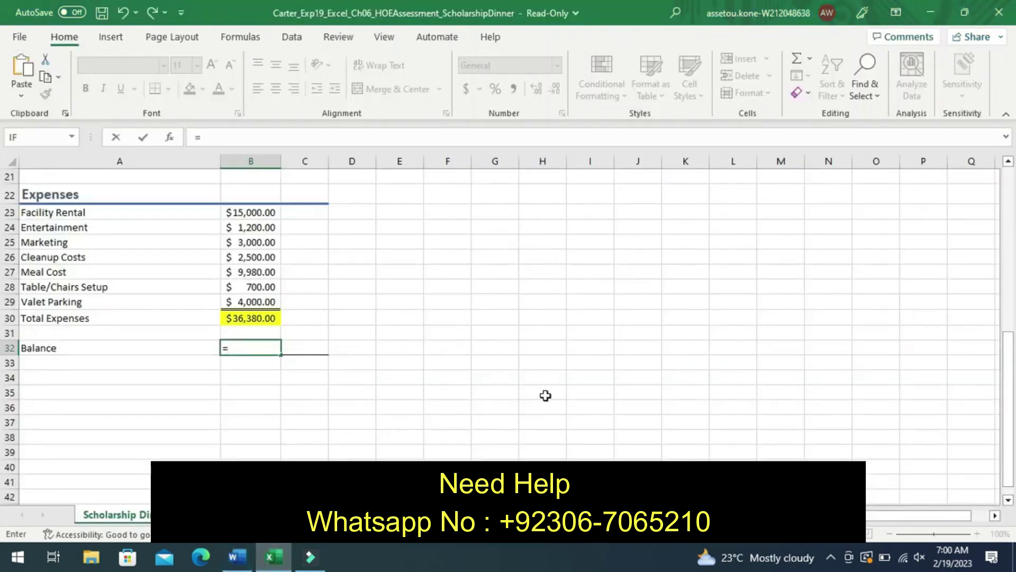
click(1009, 240)
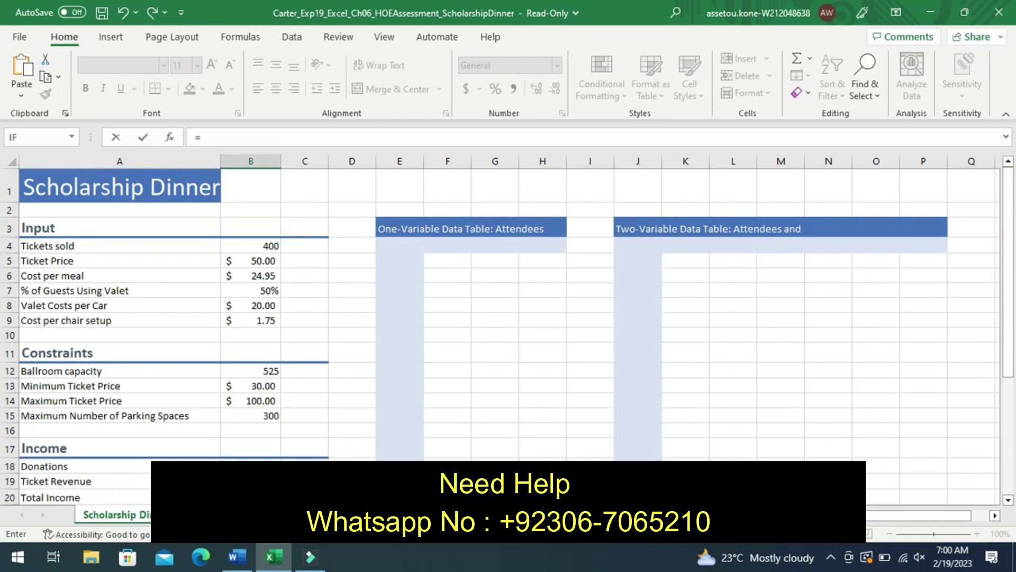
click(251, 497)
text(-)
click(1008, 500)
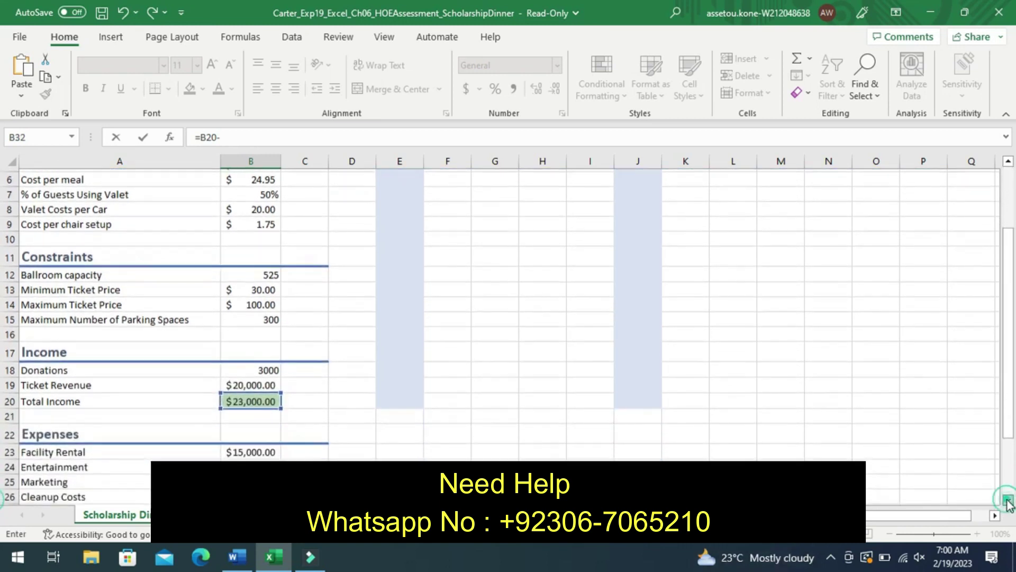
click(1008, 499)
click(1008, 500)
click(1008, 500)
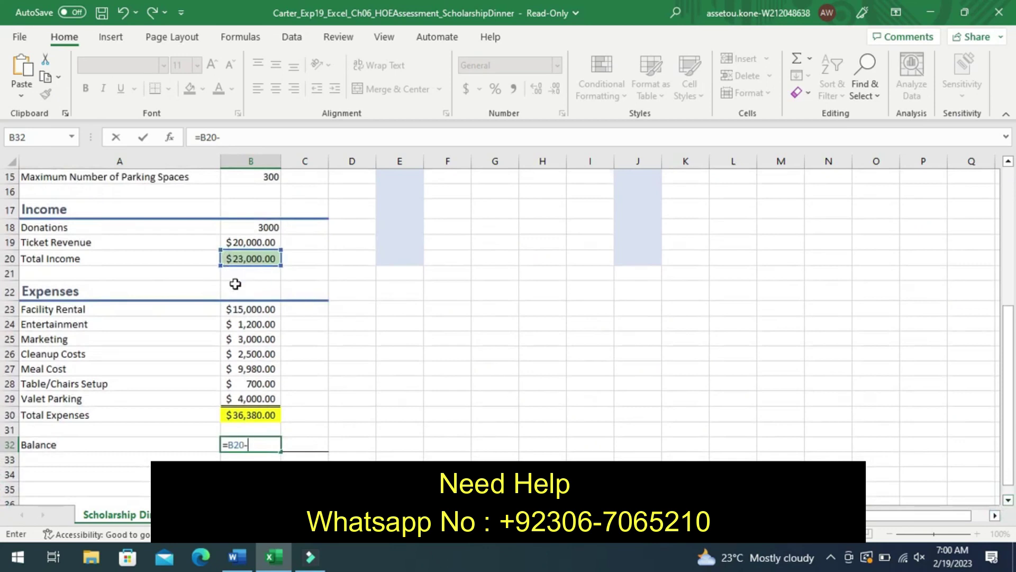
click(248, 414)
key(Return)
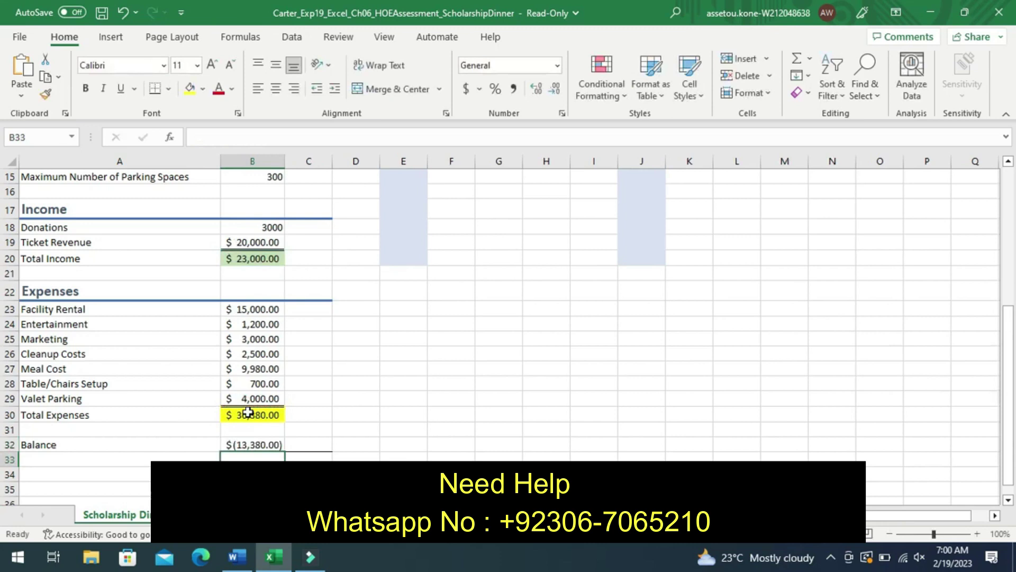
click(233, 559)
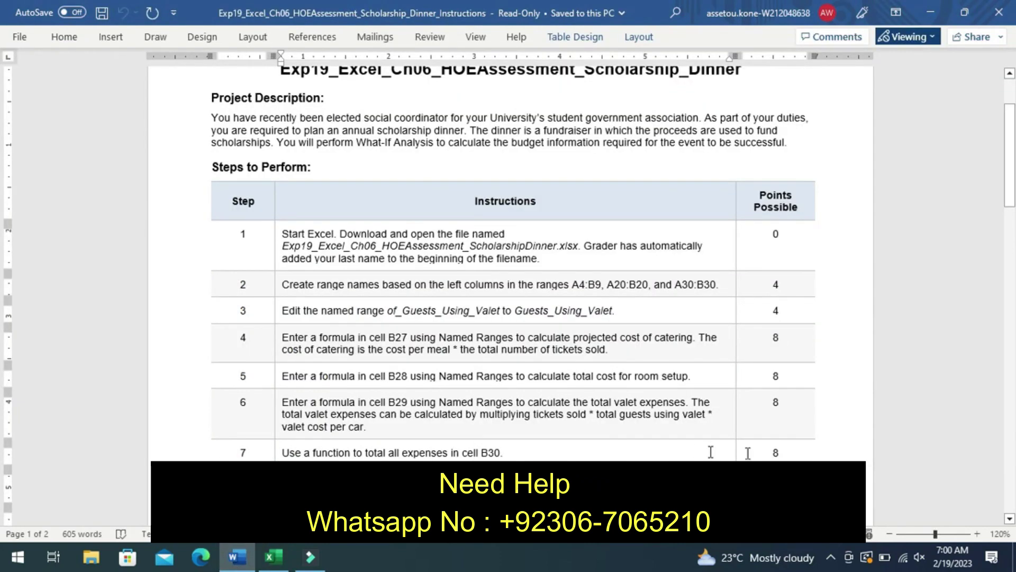
Read step 9 on the E5:E20 substitution values 50 to 125, then return to Excel.
click(1010, 519)
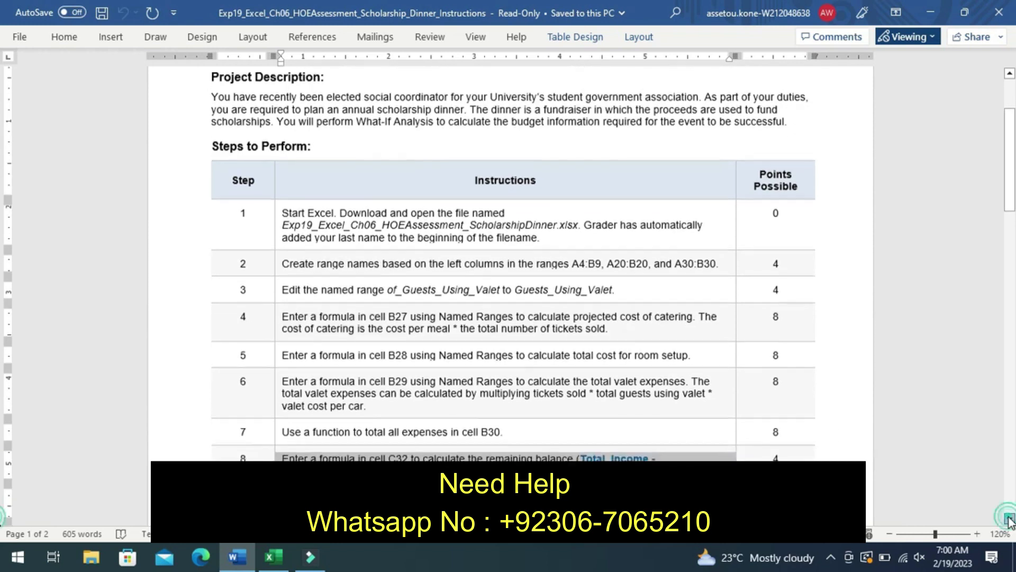
click(1010, 519)
click(1010, 520)
click(1010, 520)
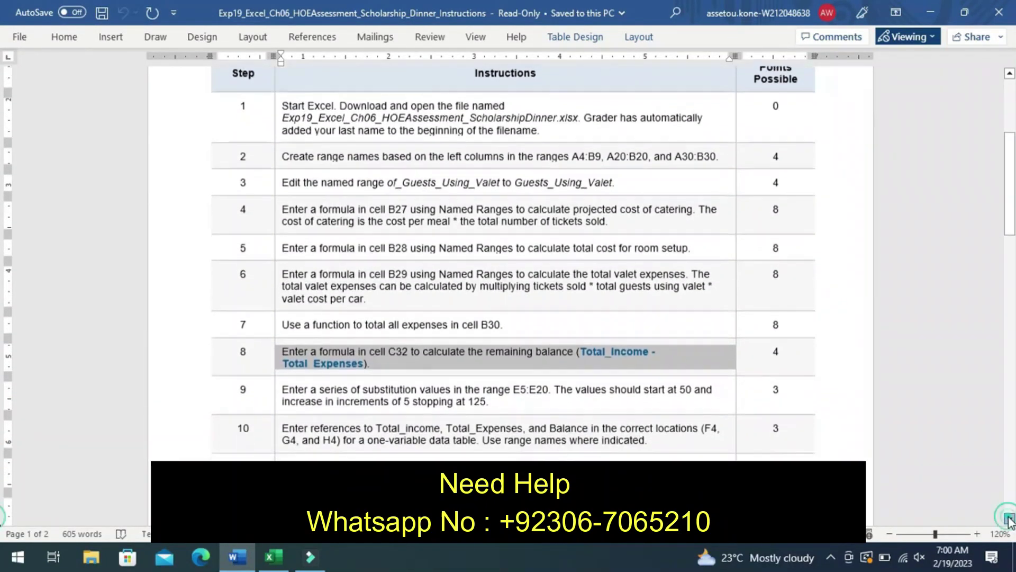
click(1010, 520)
click(1009, 520)
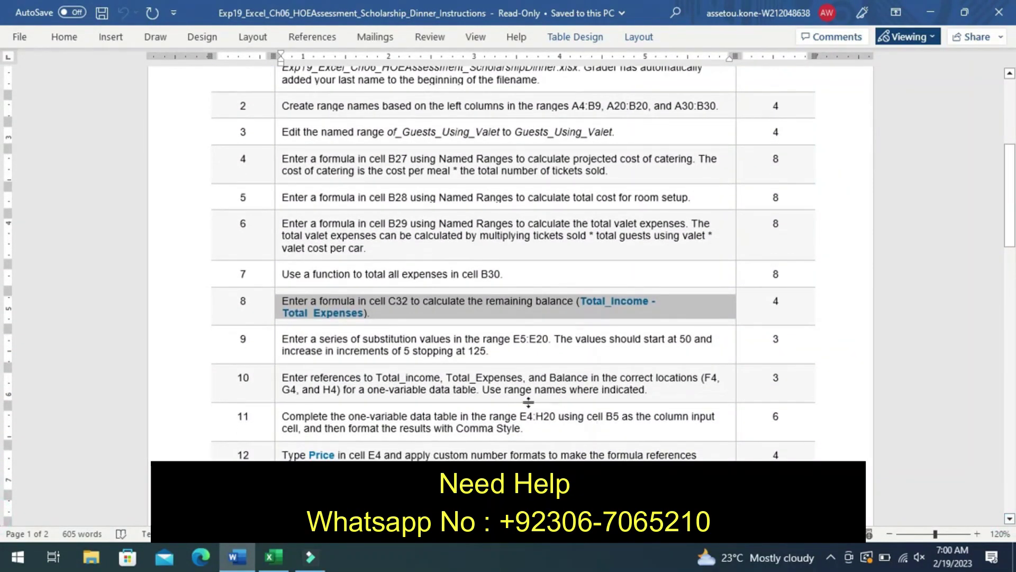
click(276, 355)
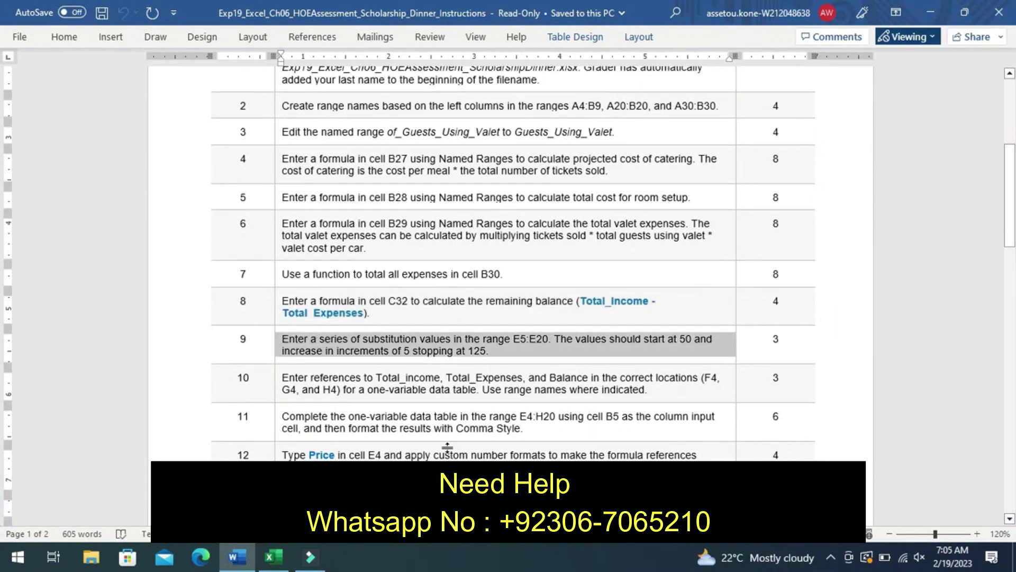
click(273, 556)
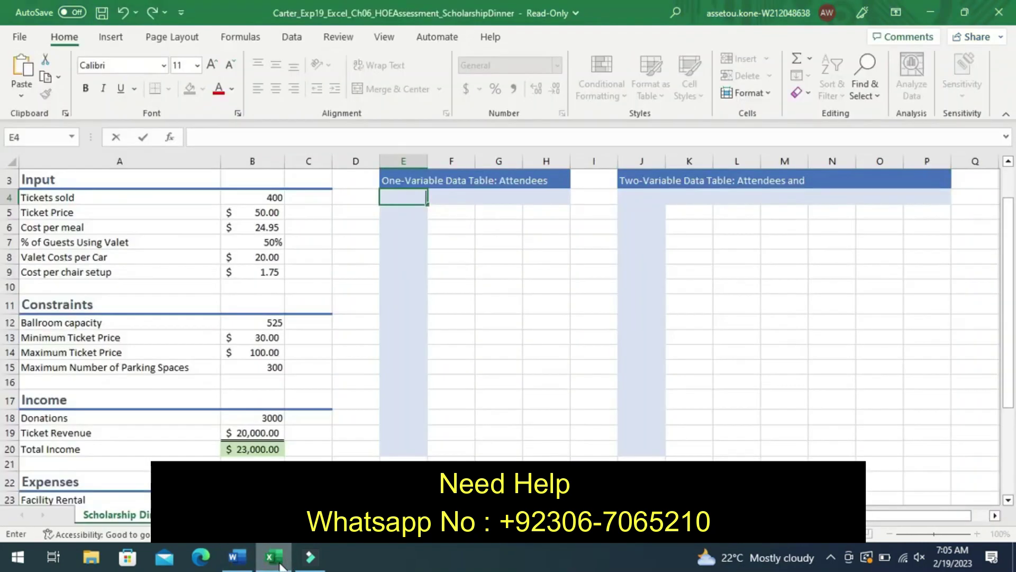
Enter the starting substitution values 50 and 55 in E5 and E6.
click(403, 225)
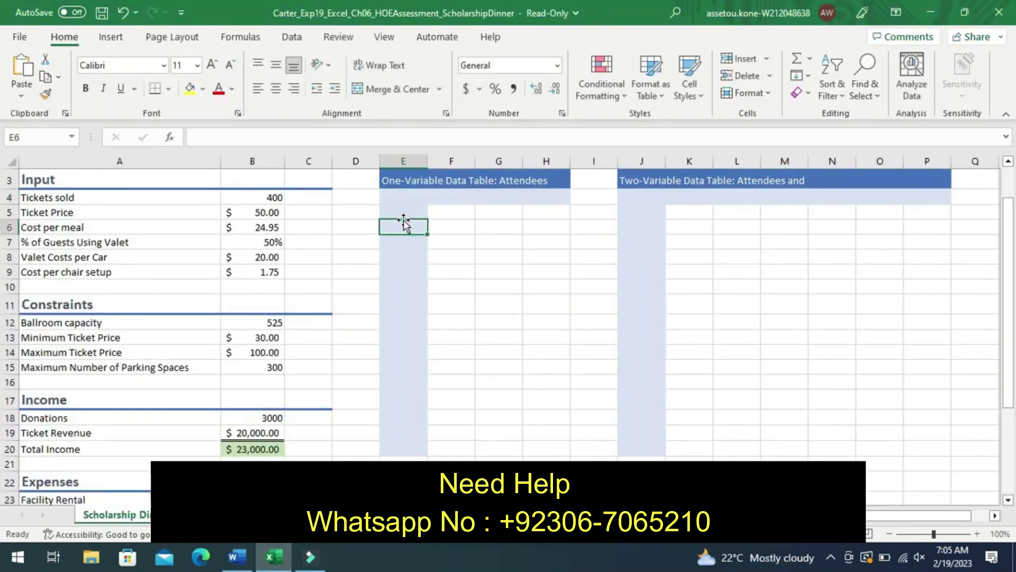
click(393, 212)
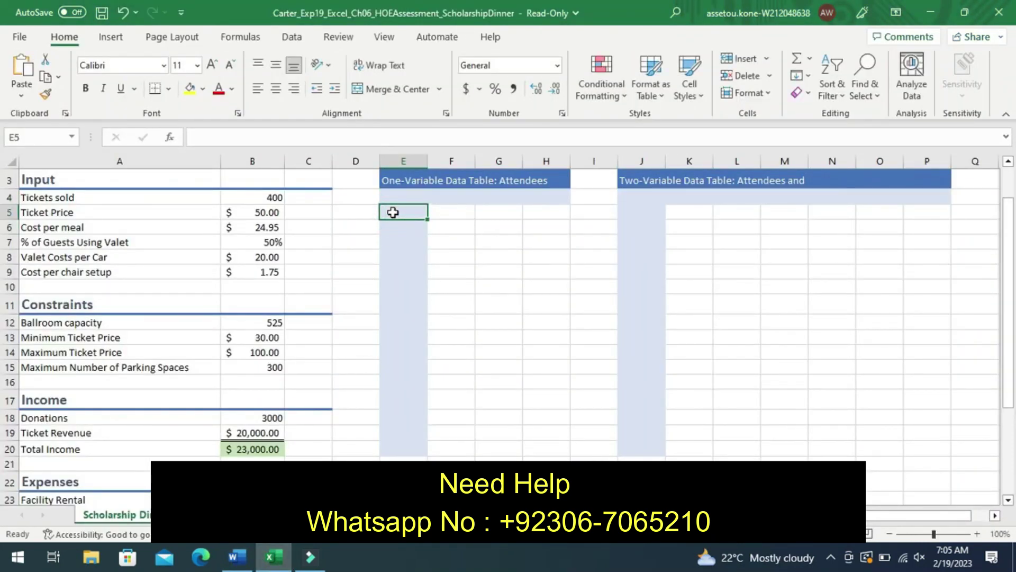
text(50)
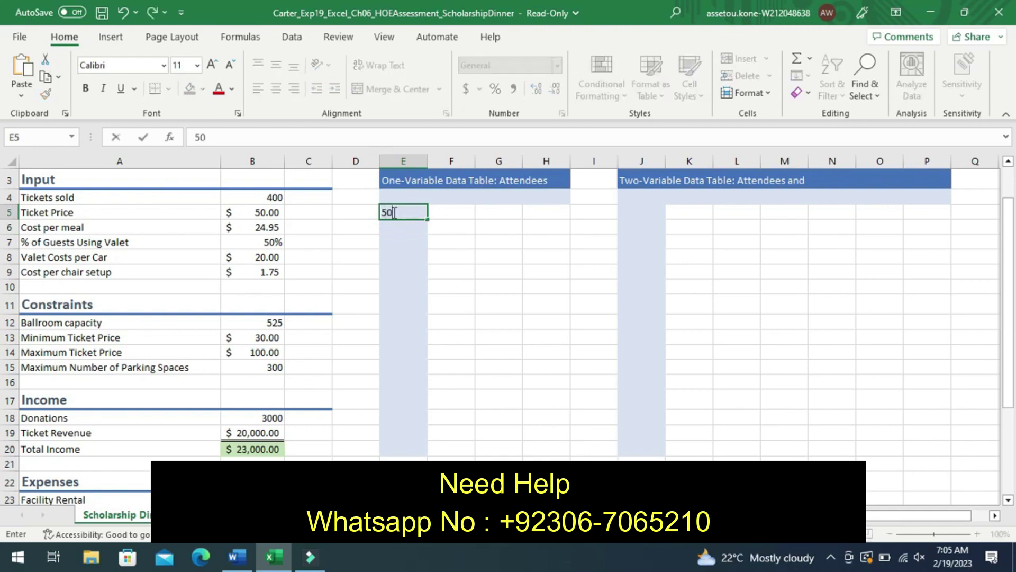
key(Return)
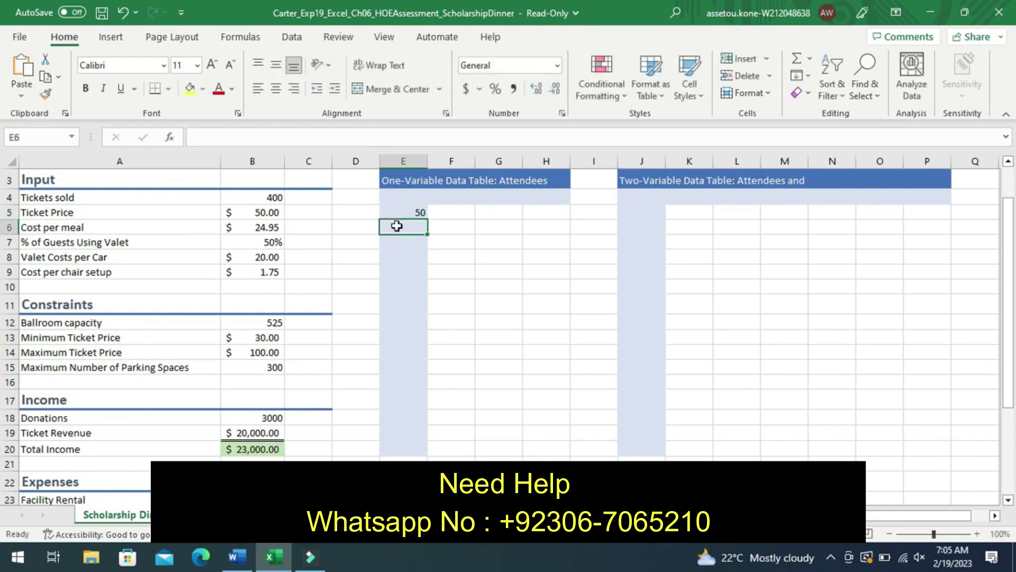
text(55)
key(Return)
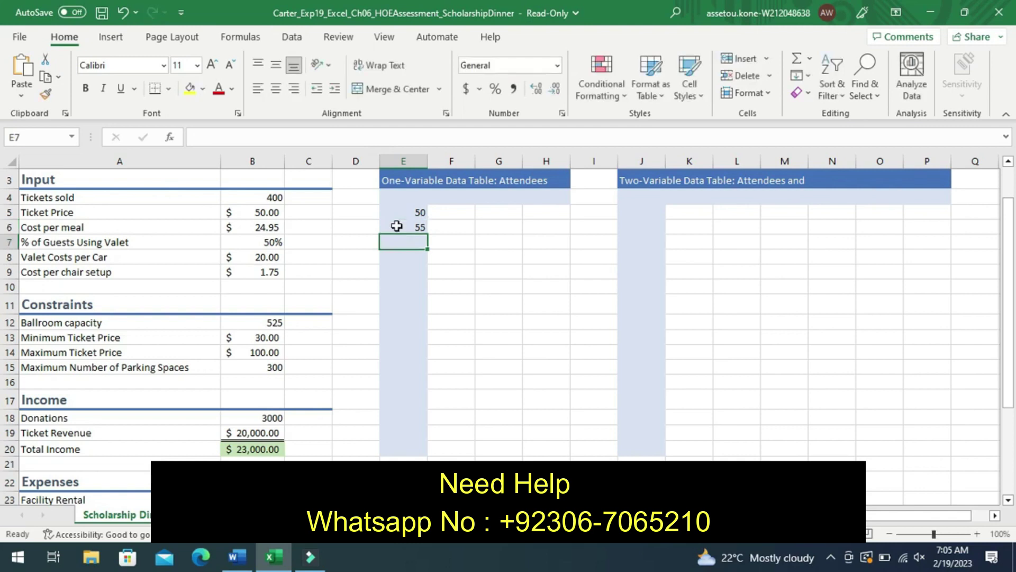
Apply a Fill Series in columns with step 5 and stop value 125.
click(808, 75)
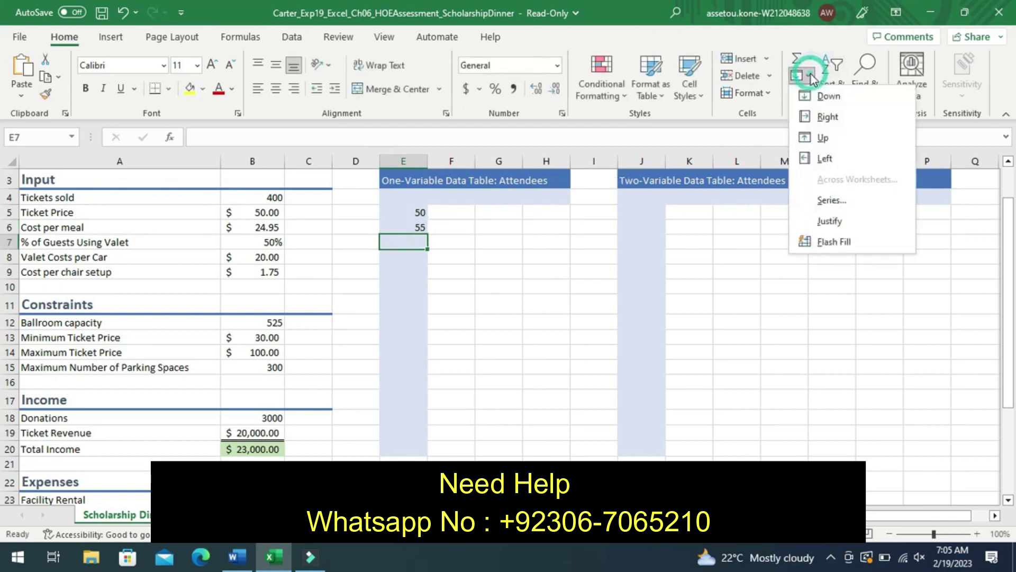
click(823, 201)
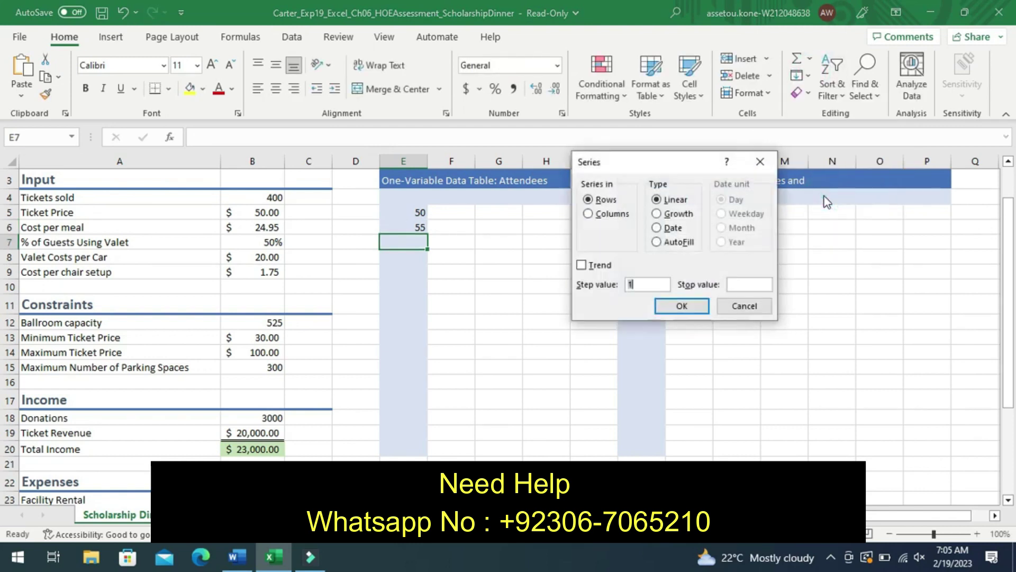
click(640, 284)
key(BackSpace)
text(5)
click(589, 214)
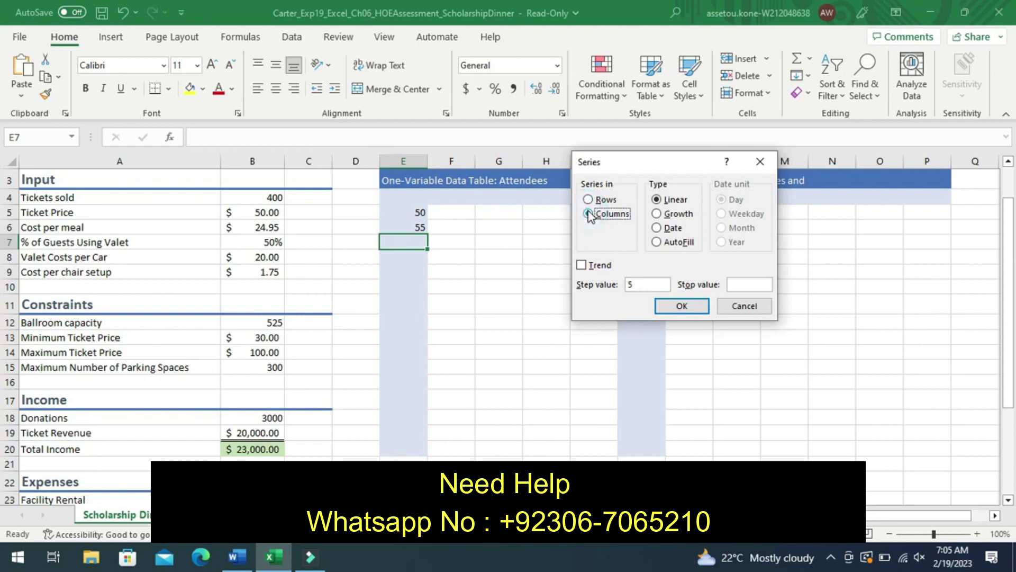
click(736, 285)
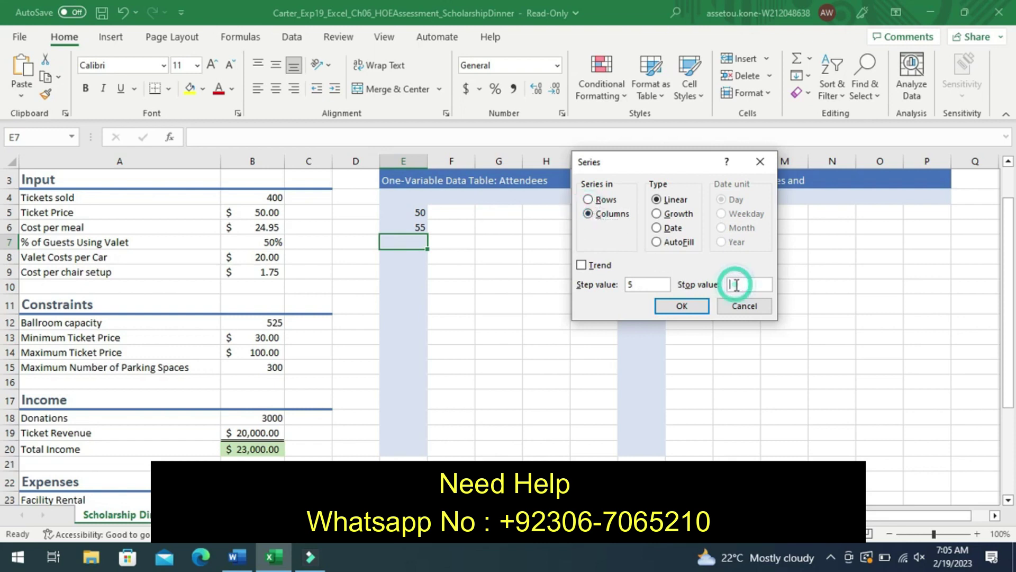
text(125)
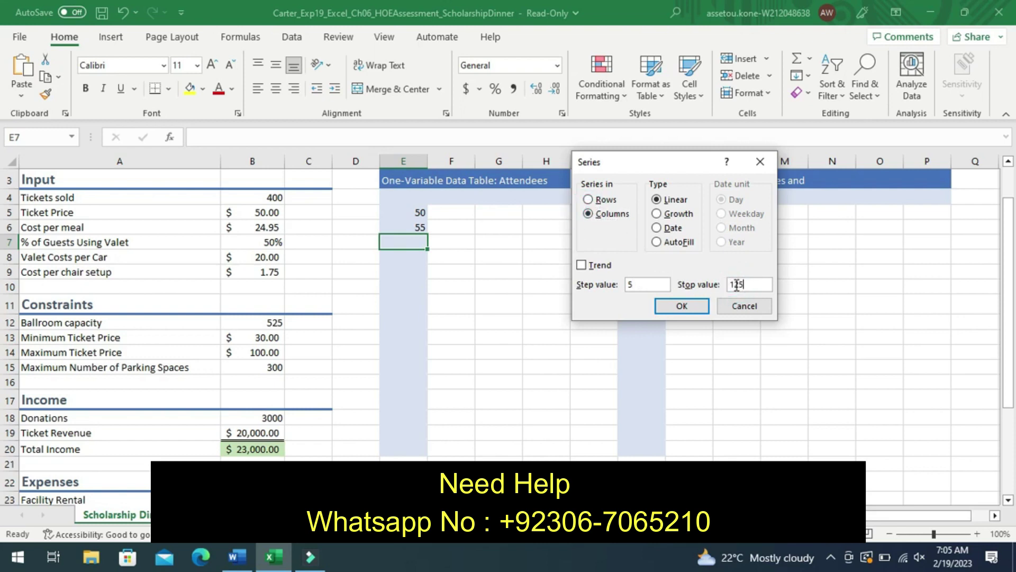
click(680, 306)
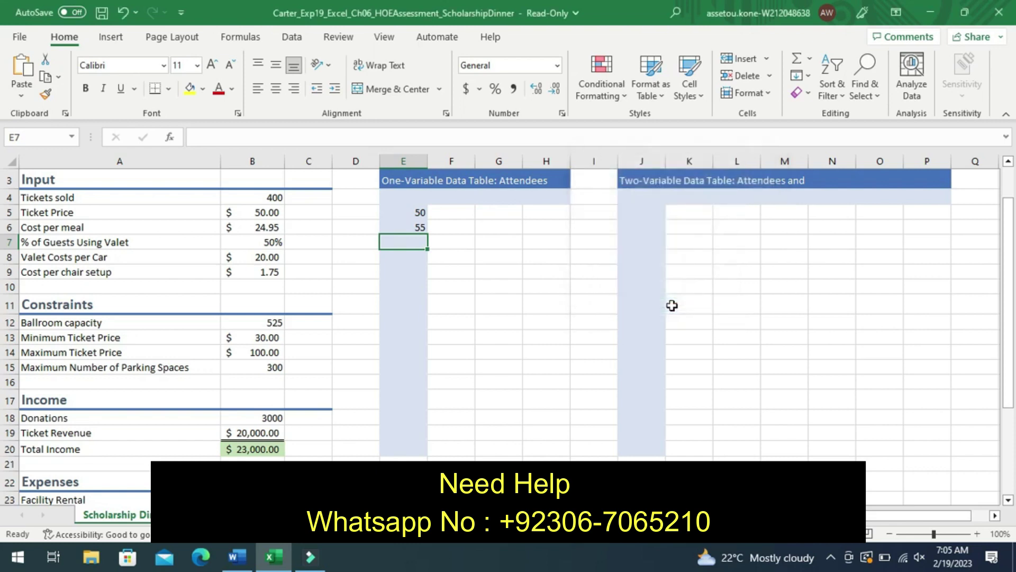
From E5, rerun the column series with step 5 and stop 125, filling E5:E20 with 50–125.
click(415, 212)
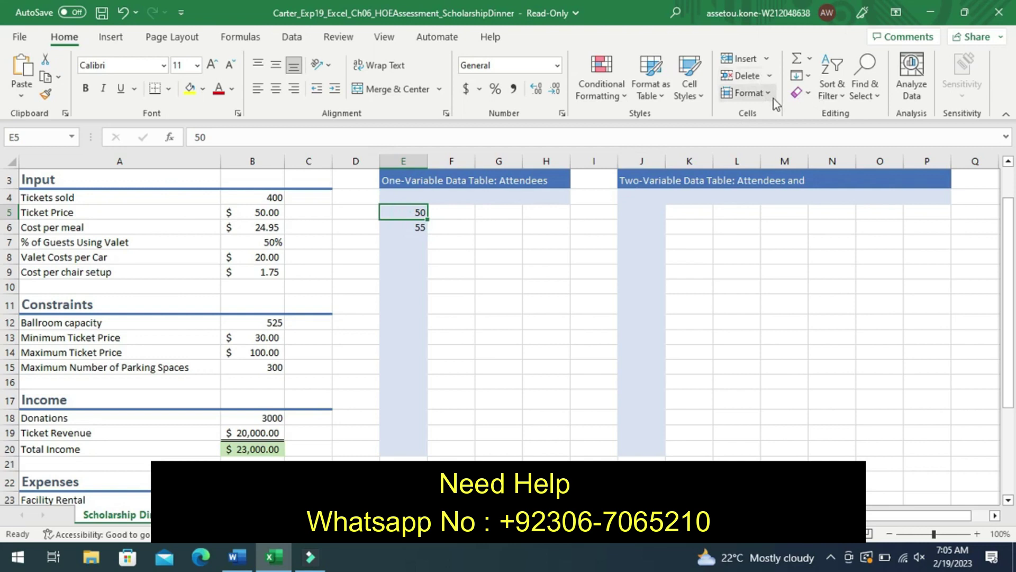
click(810, 80)
click(811, 194)
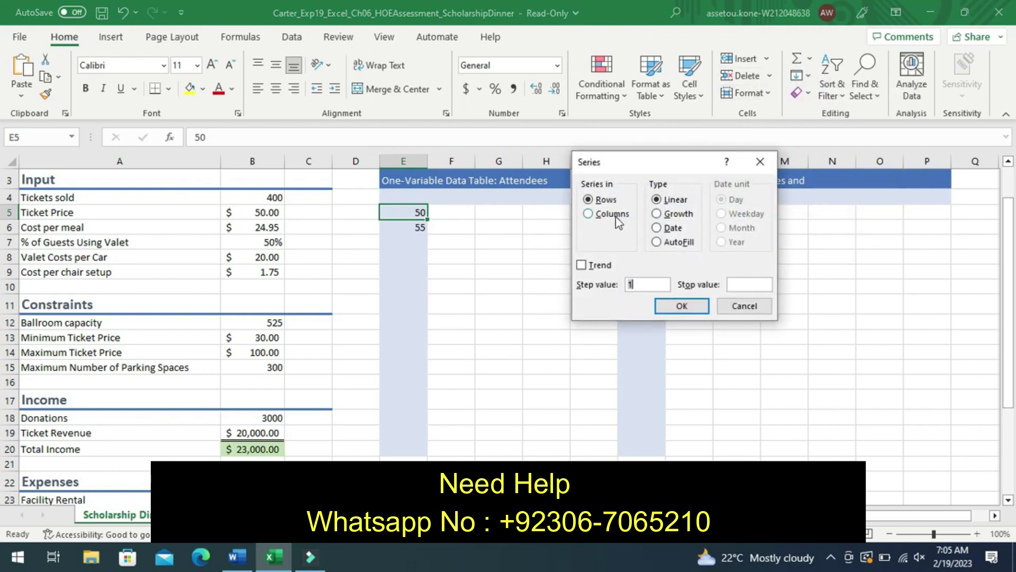
click(587, 213)
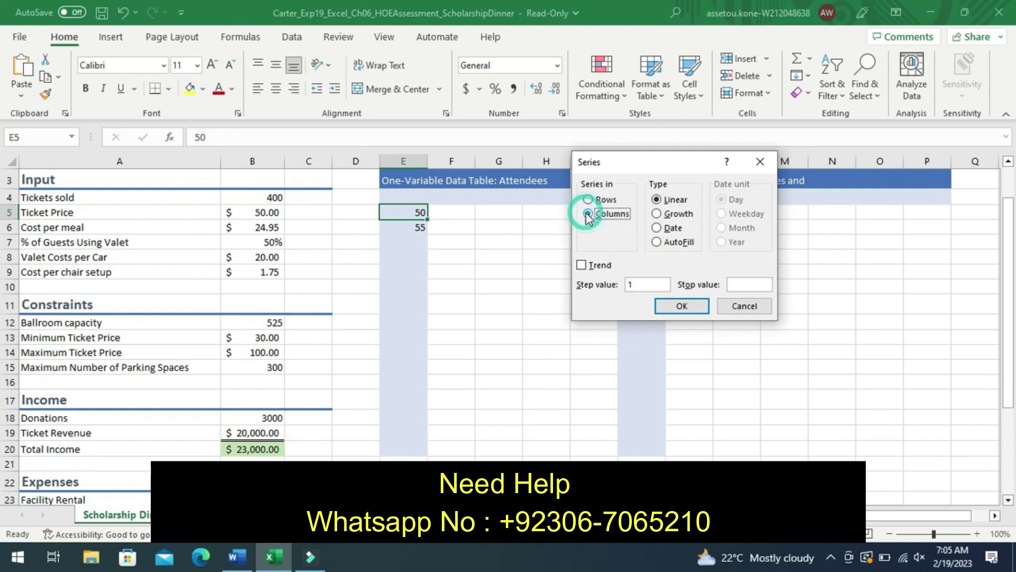
click(633, 283)
key(BackSpace)
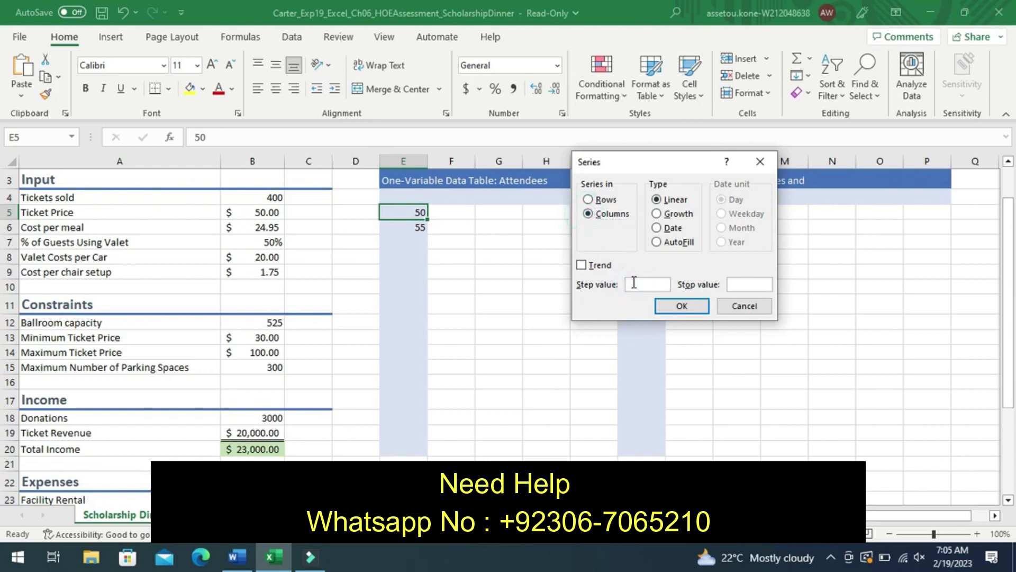
text(5)
click(734, 285)
text(25)
click(687, 308)
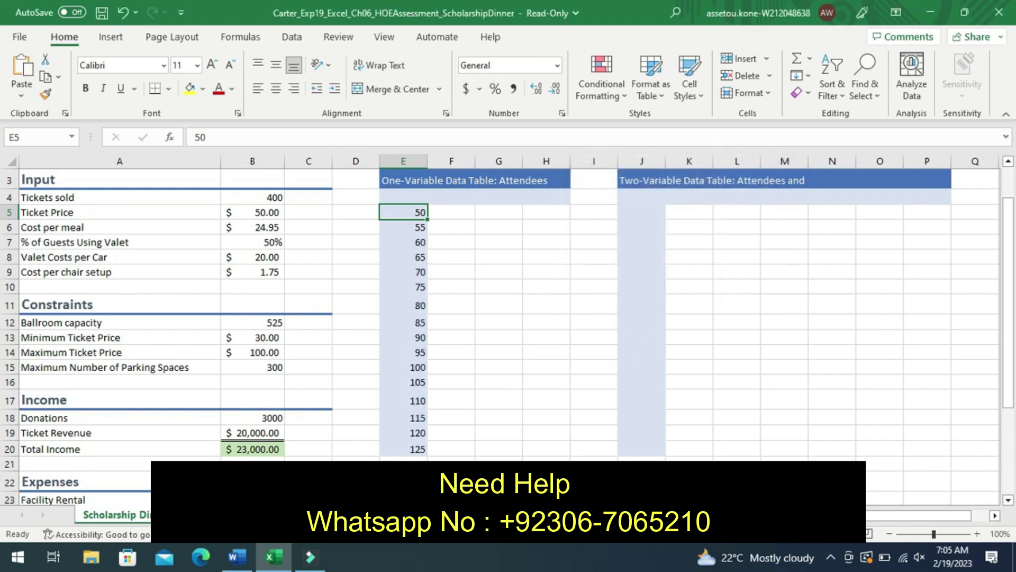
click(236, 556)
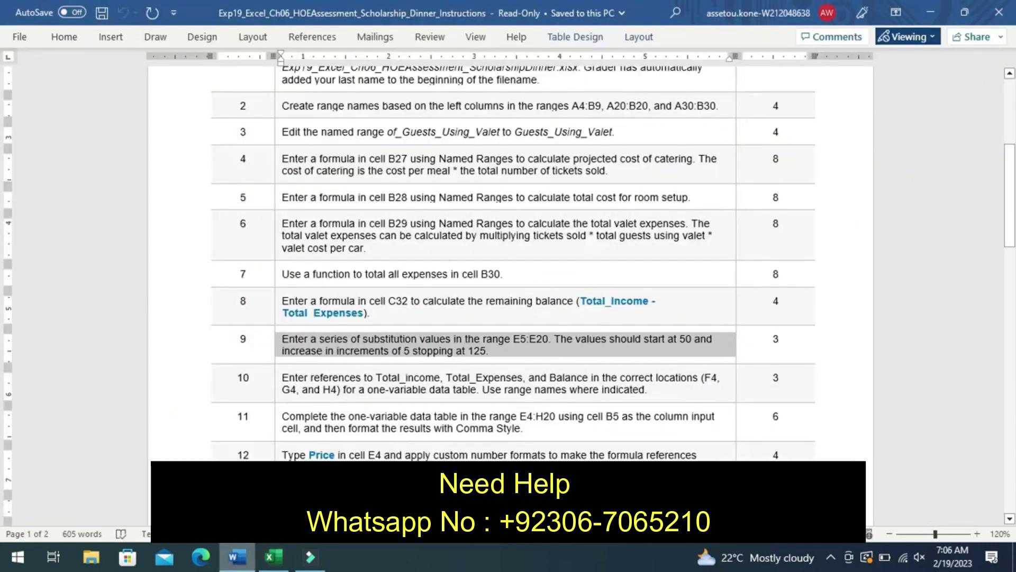
Read step 10 on the F4, G4 and H4 data-table references, then return to the workbook.
click(278, 399)
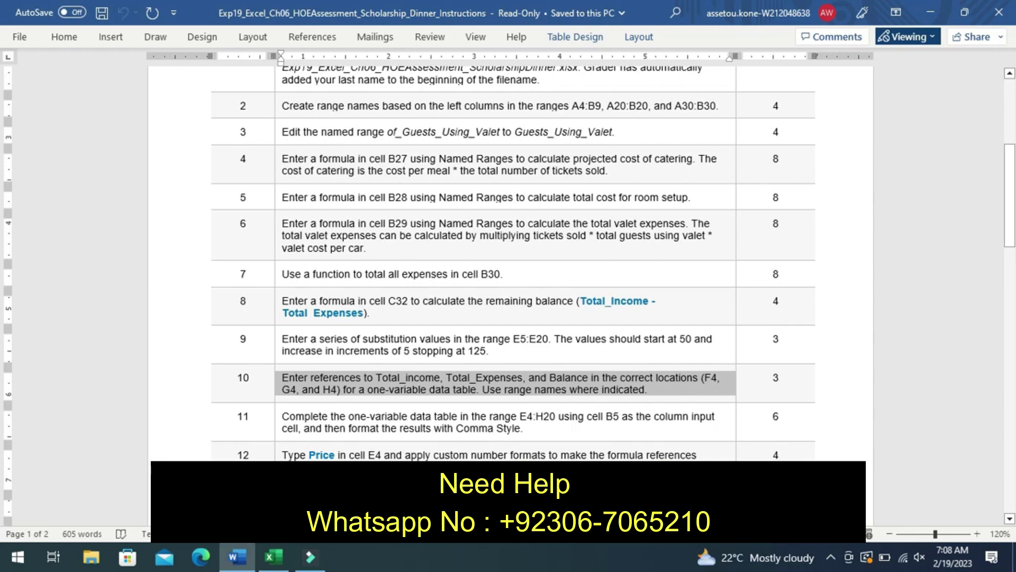
click(273, 559)
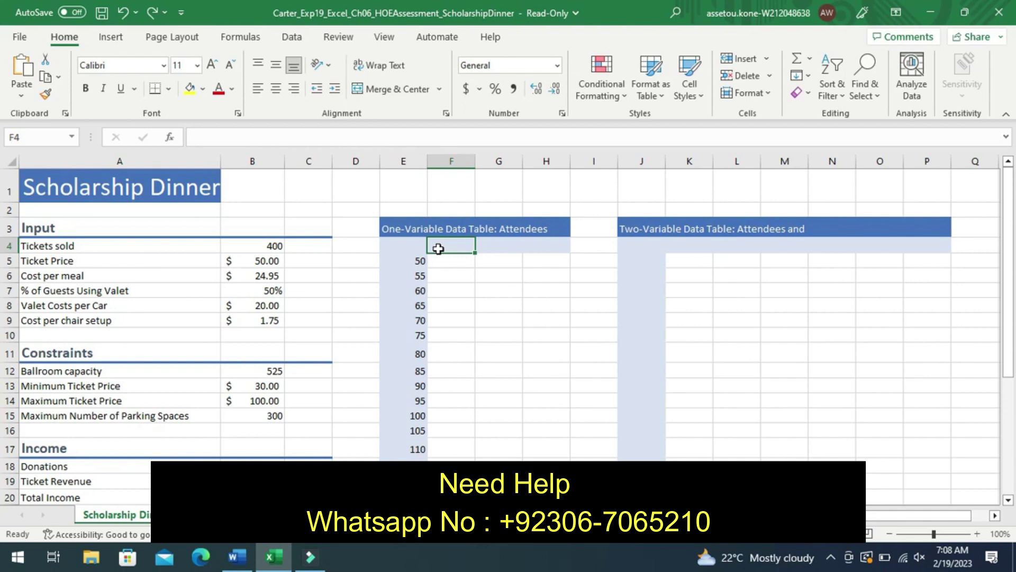
Enter =B20 in F4 so it shows Total Income, $23,000.00.
text(=)
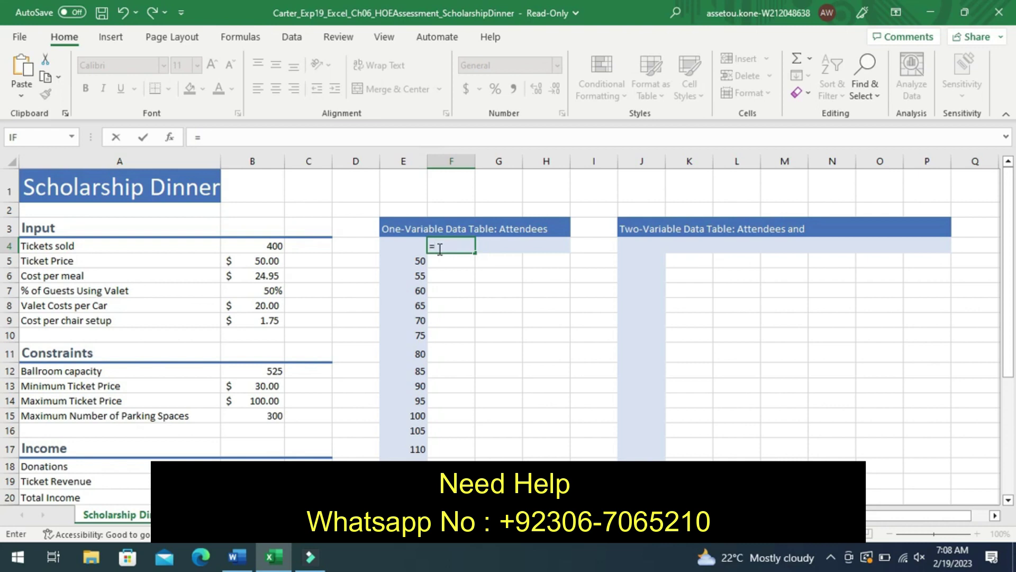
text(b)
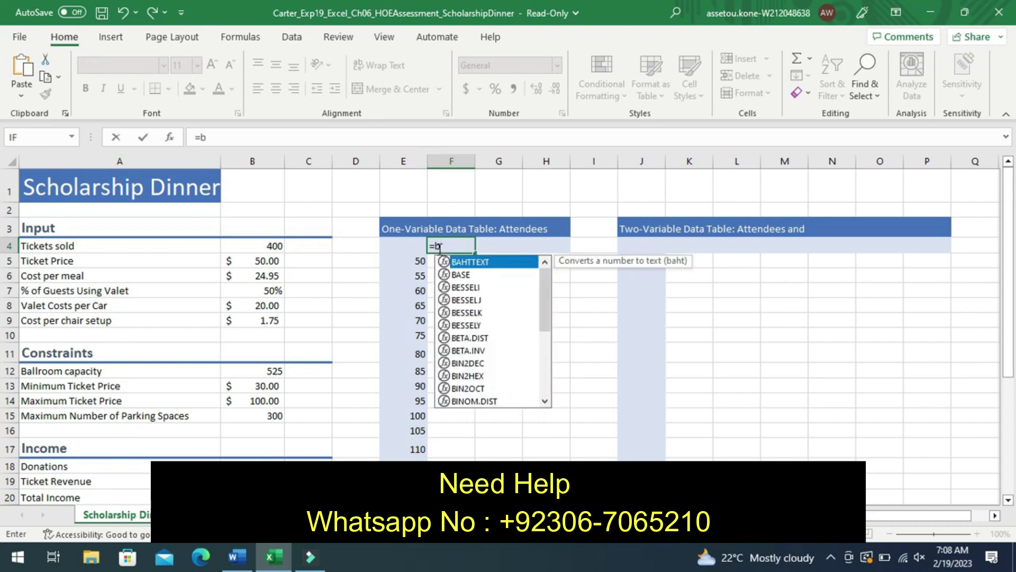
key(BackSpace)
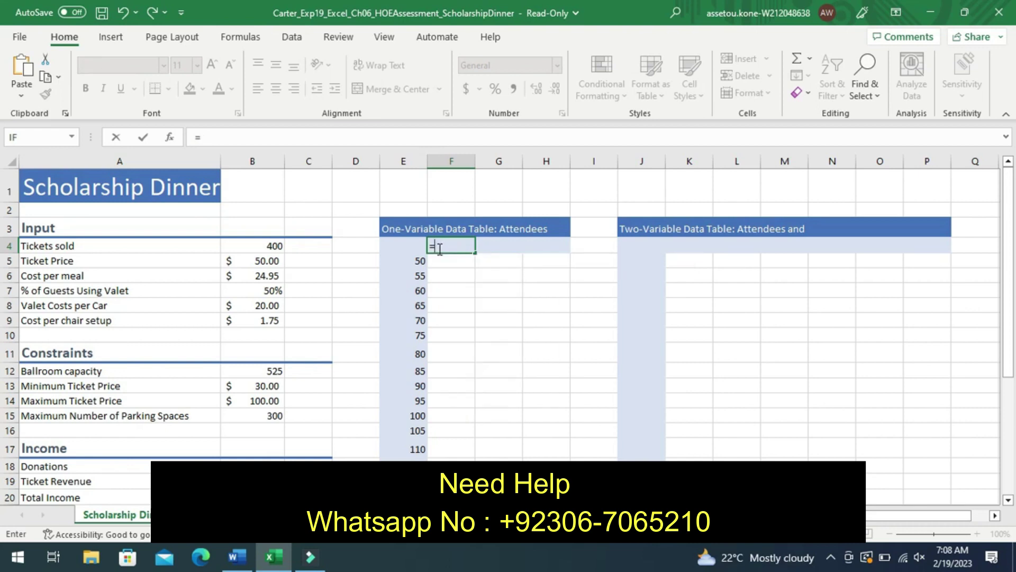
text(B)
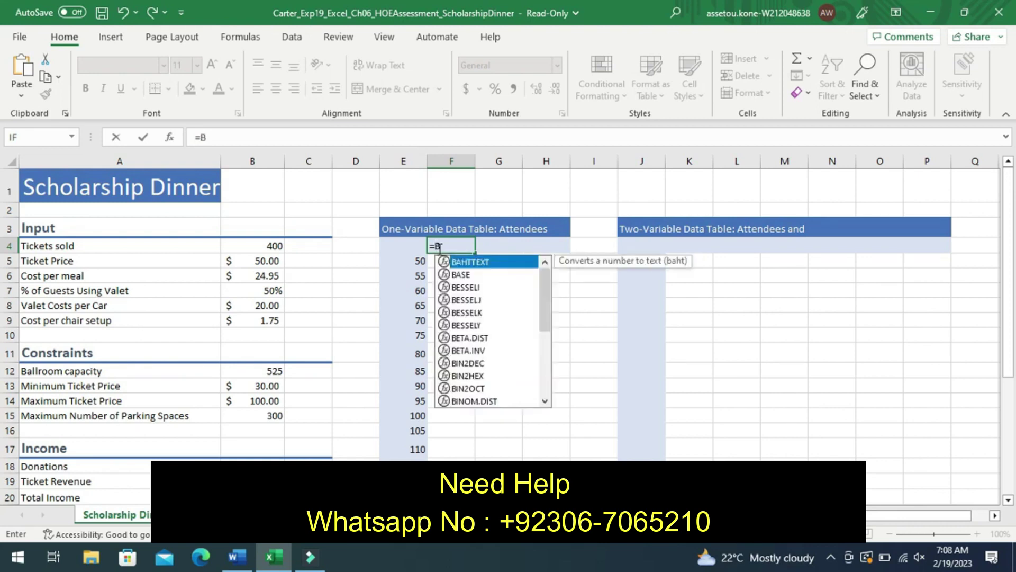
text(2)
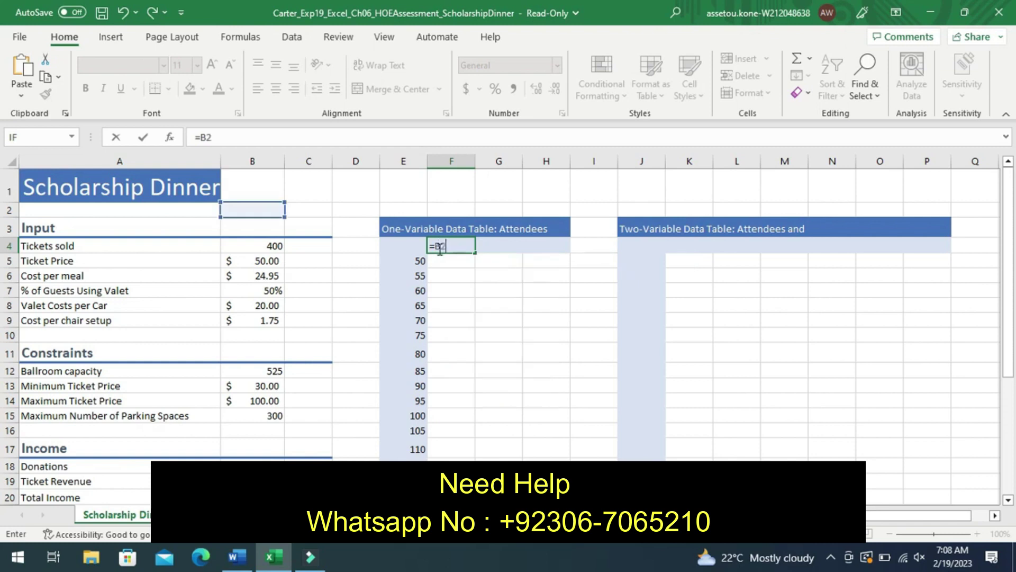
text(0)
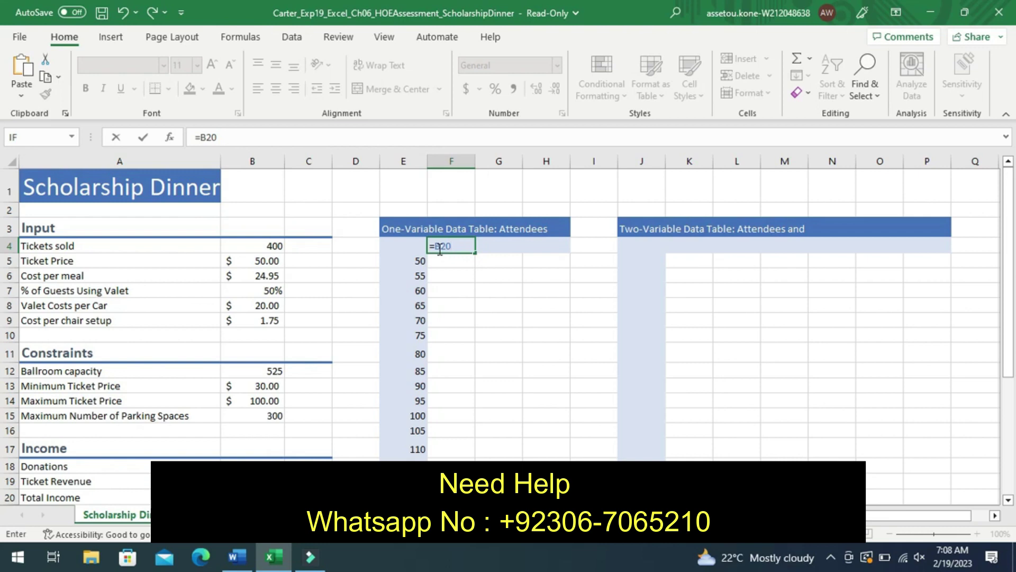
key(Return)
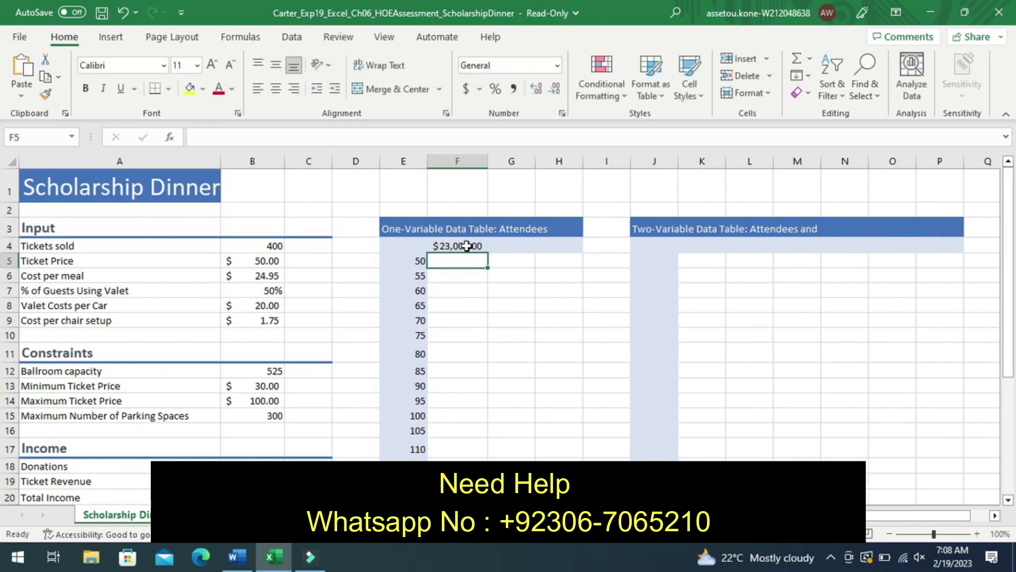
click(501, 247)
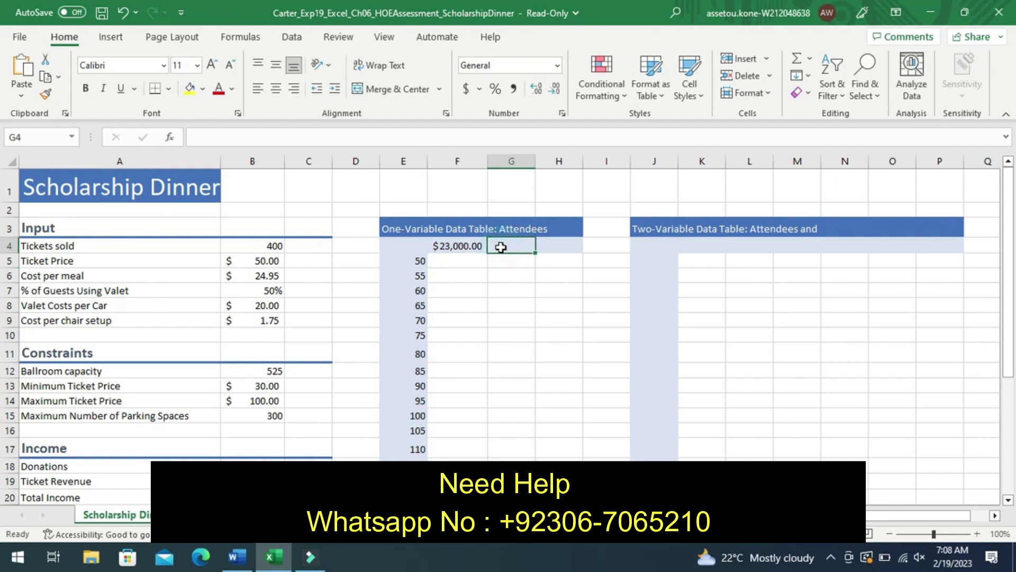
Point G4 at Total Expenses in B30 so it shows $36,380.00.
text(=)
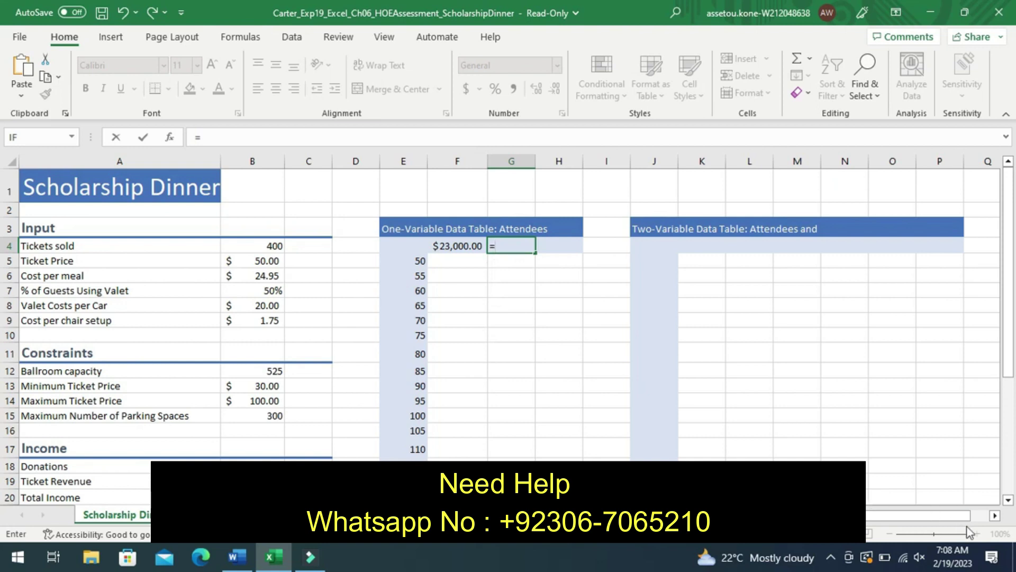
click(1008, 500)
click(1008, 501)
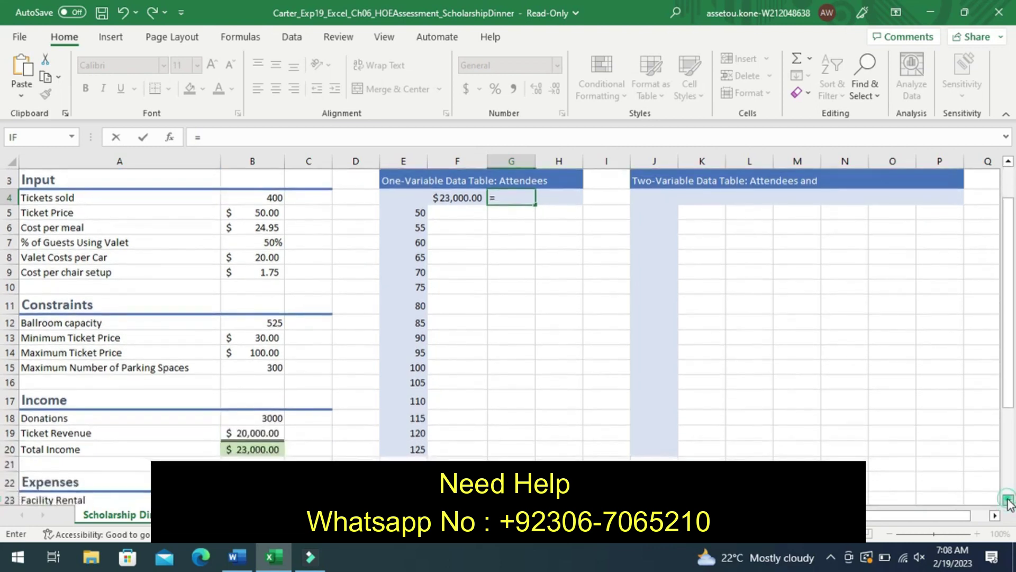
click(1009, 501)
click(1009, 500)
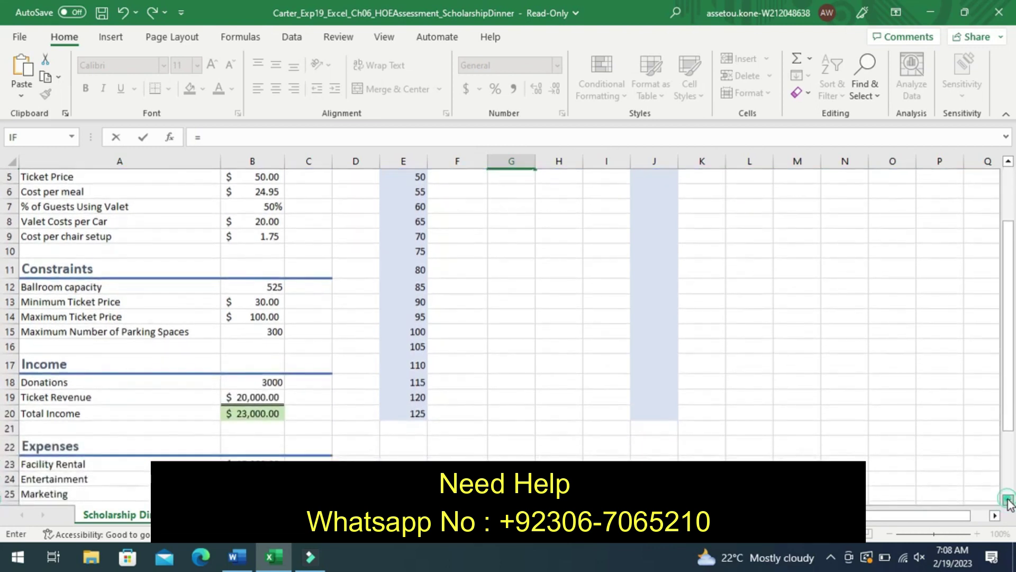
click(1009, 501)
click(1008, 500)
click(1009, 500)
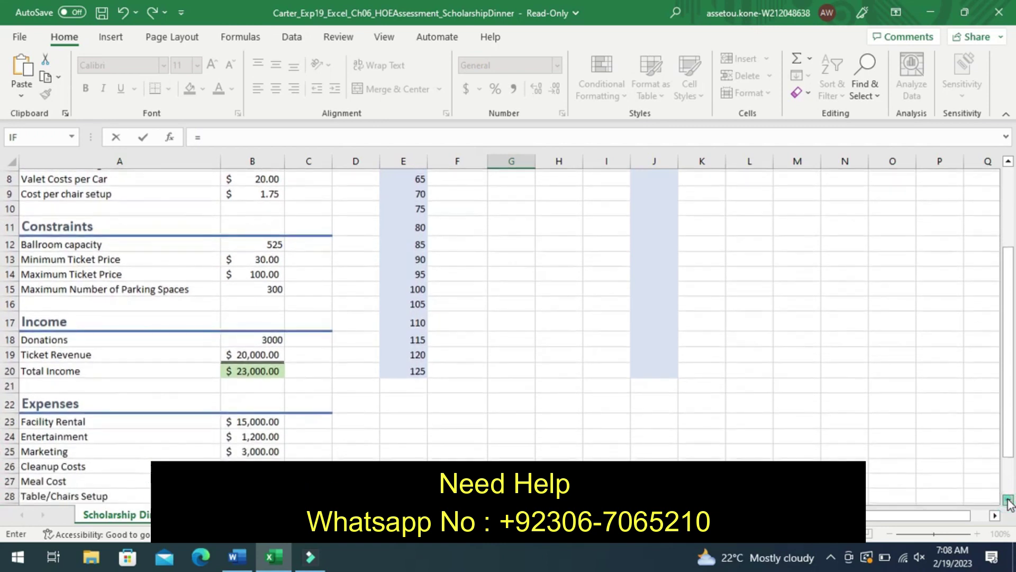
click(1008, 500)
click(1008, 501)
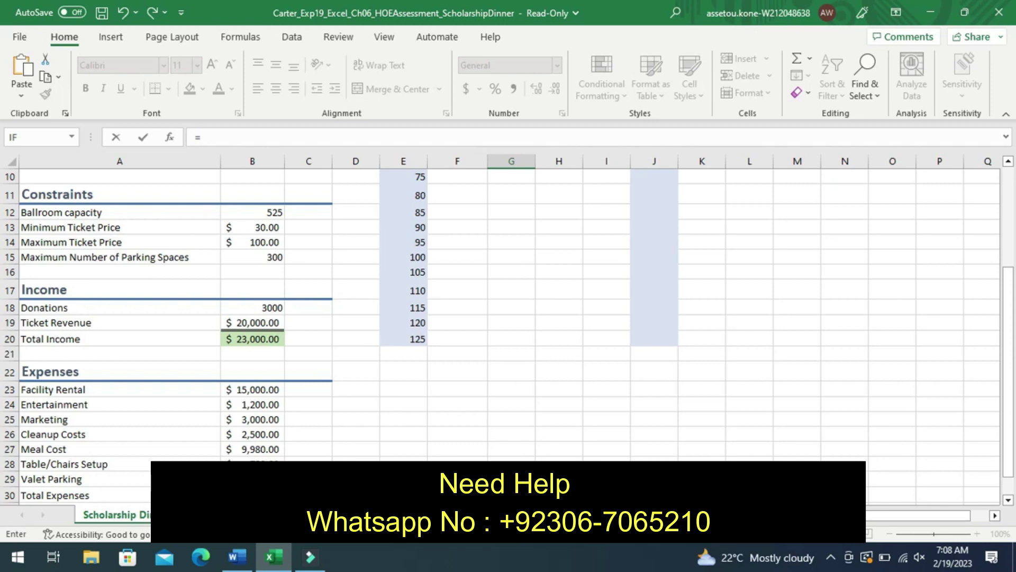
click(252, 495)
key(Escape)
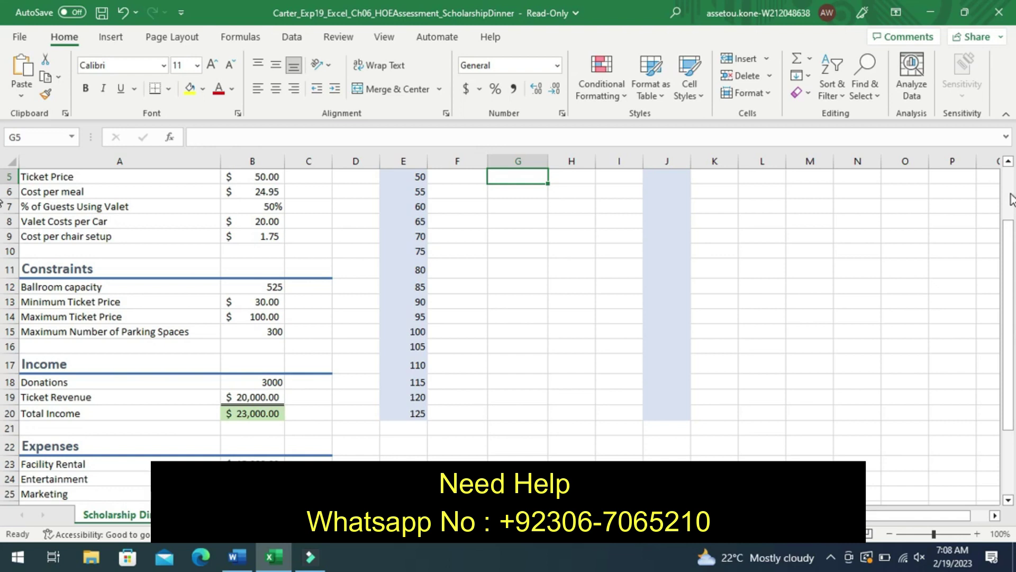
scroll(1011, 200, up, 2)
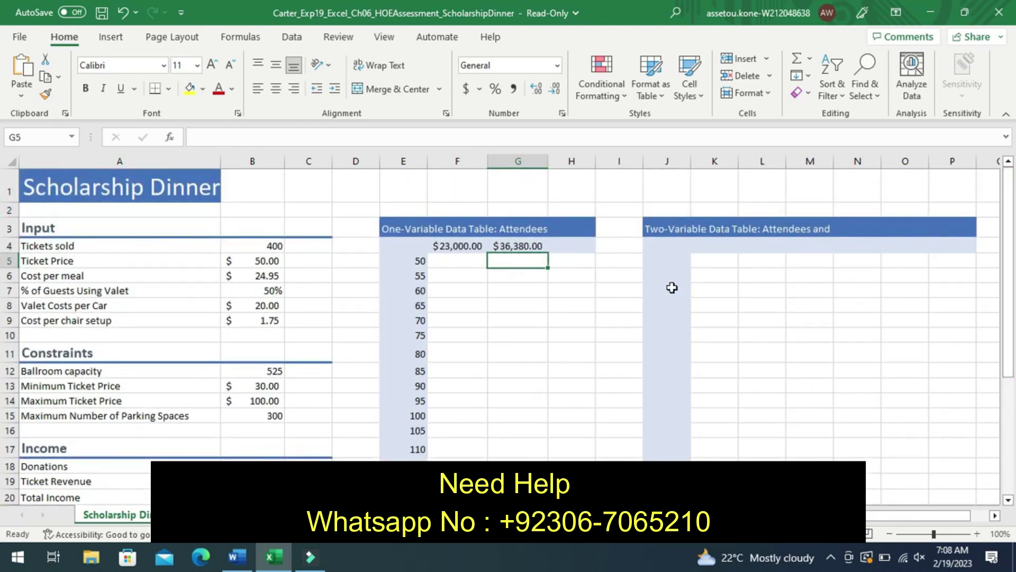
click(572, 247)
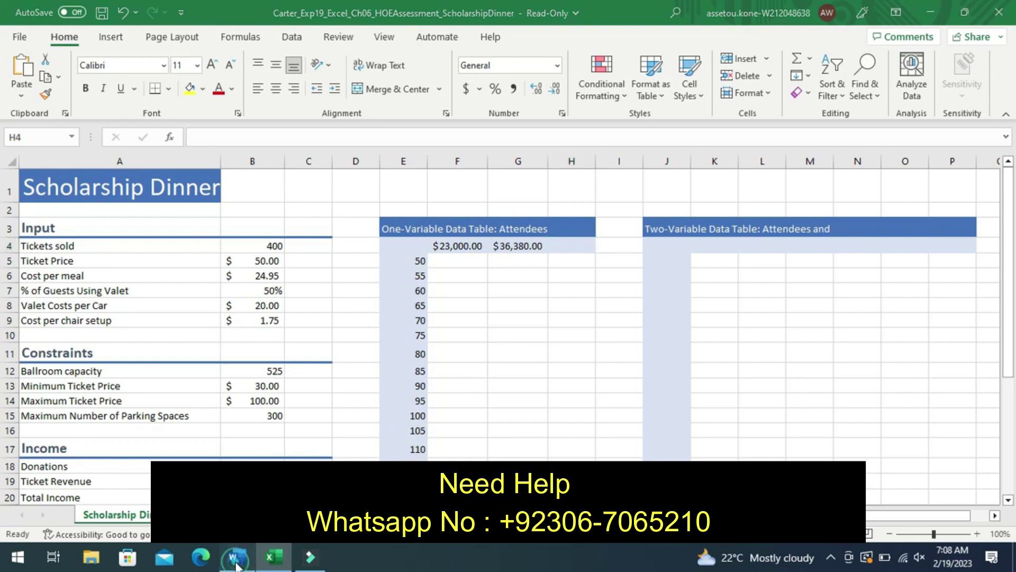
click(236, 565)
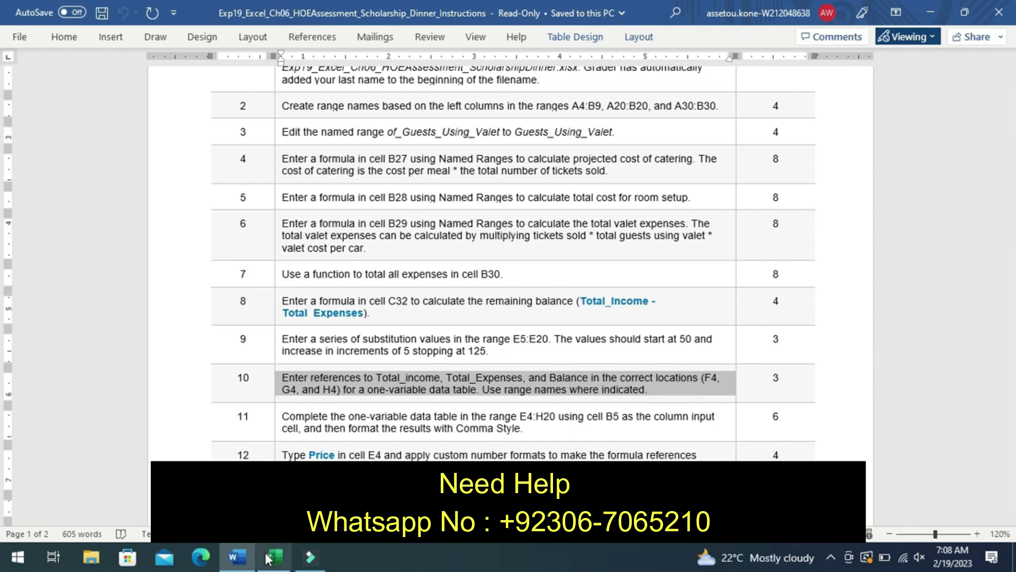
click(270, 560)
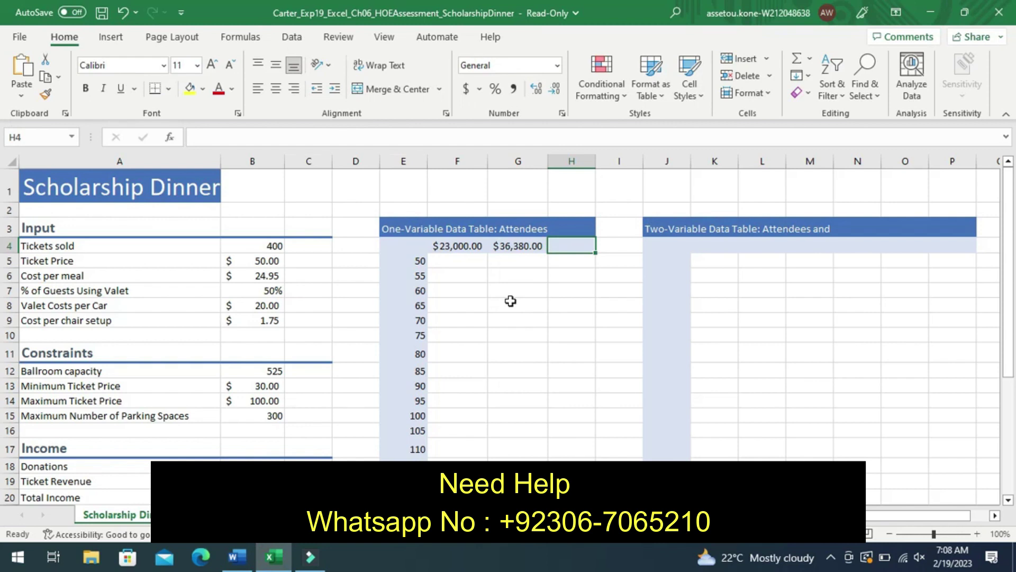
Enter =B32 in H4 so it shows the Balance, $(13,380.00).
text(=)
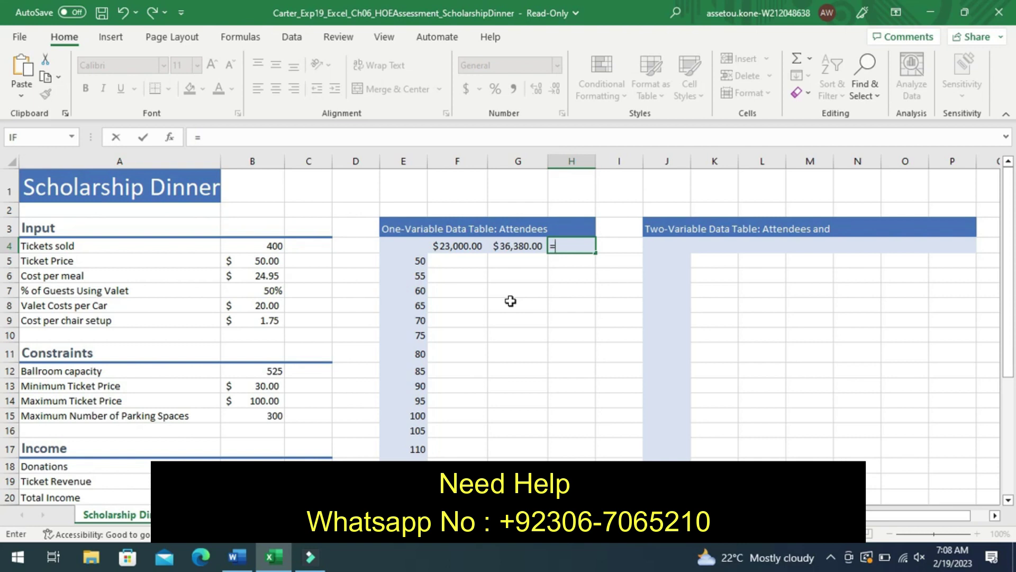
text(B)
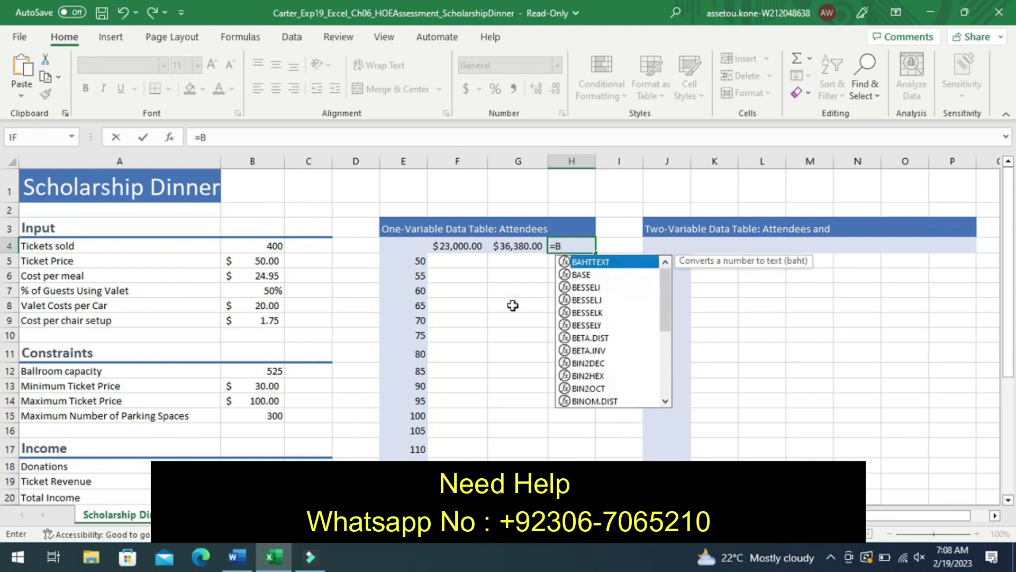
text(32)
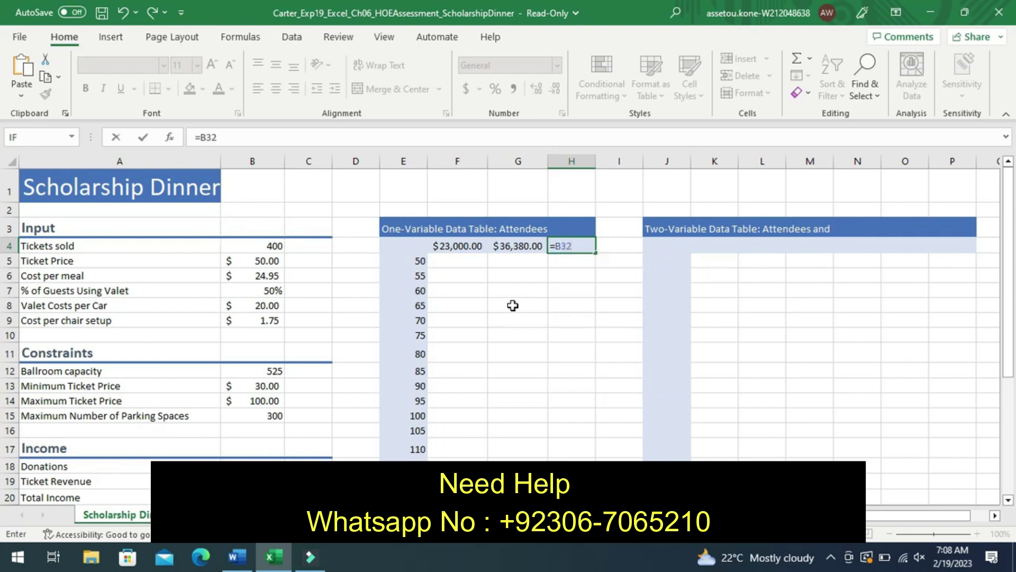
key(Return)
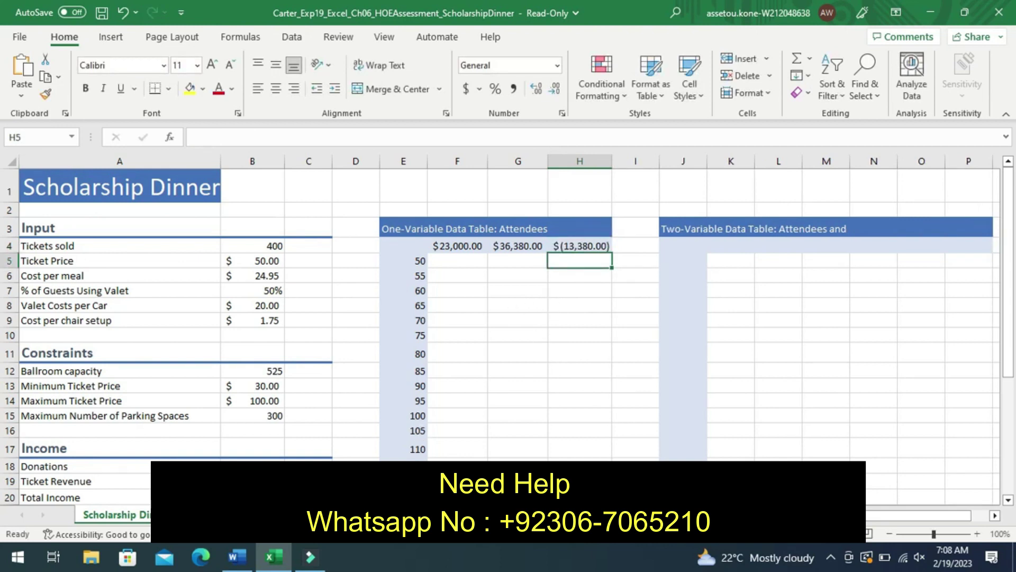
click(238, 556)
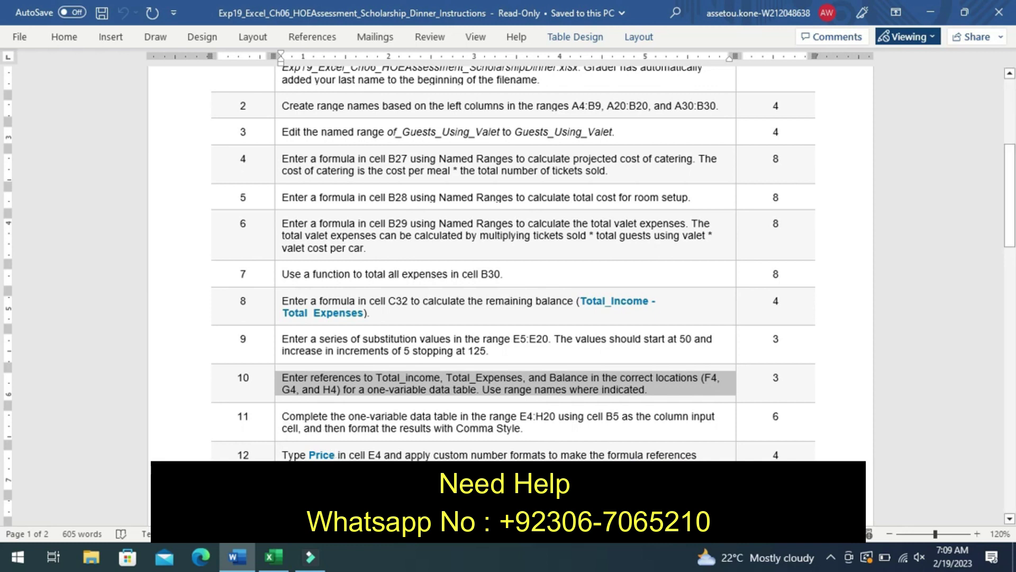
click(275, 562)
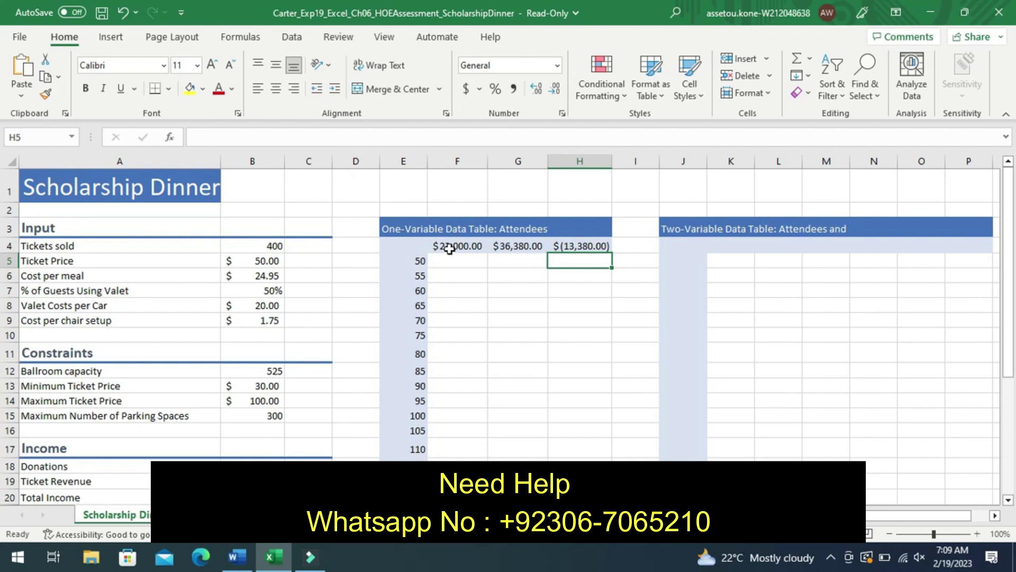
Confirm F4, G4 and H4 reference B20, B30 and B32, then go back to Word.
click(449, 248)
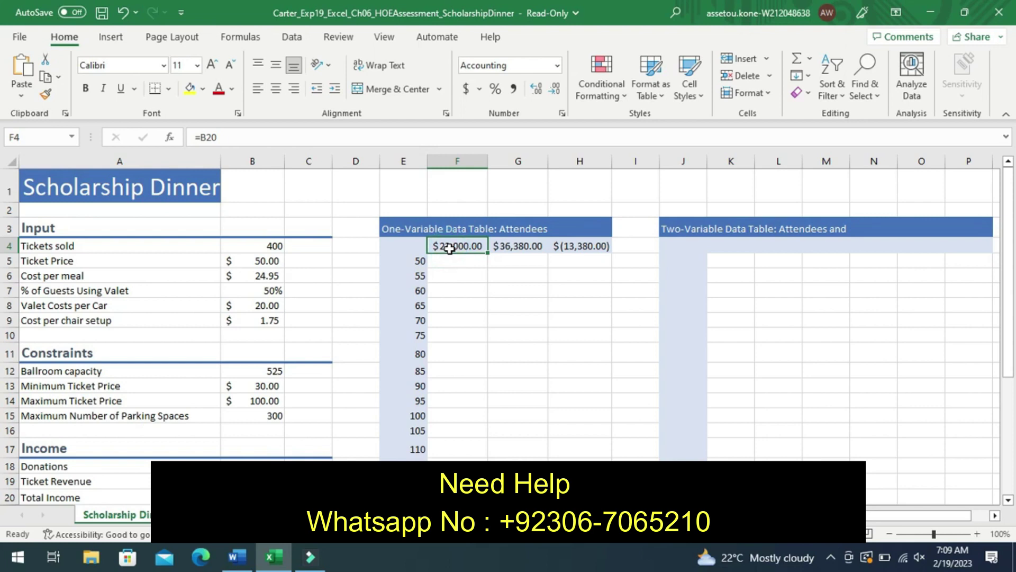
click(510, 245)
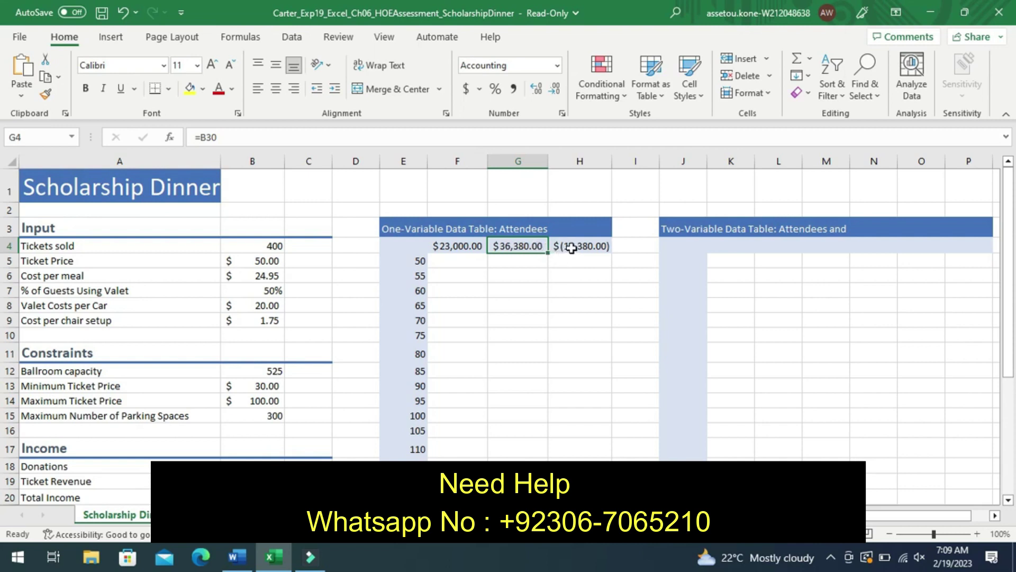
click(571, 248)
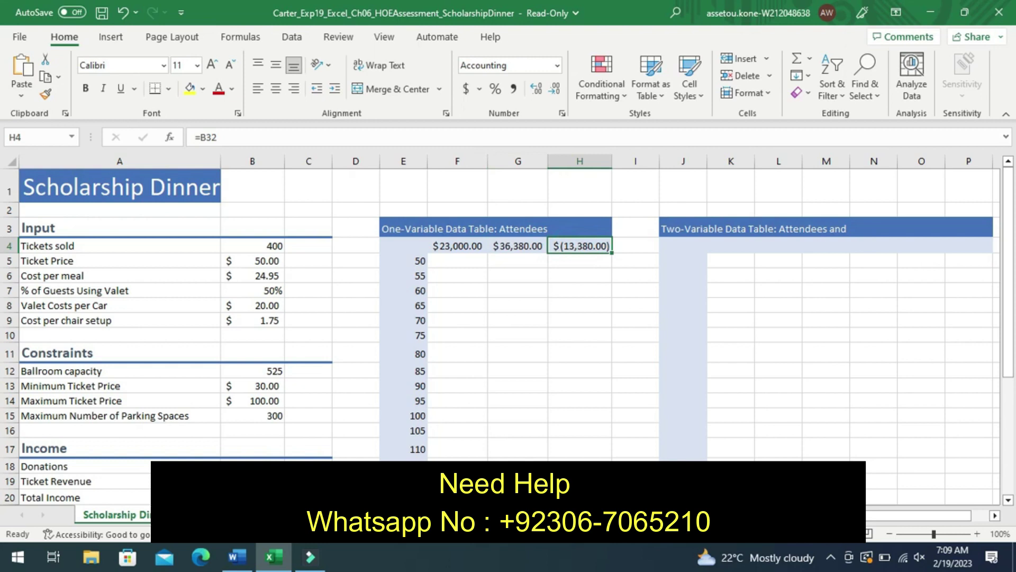
click(233, 559)
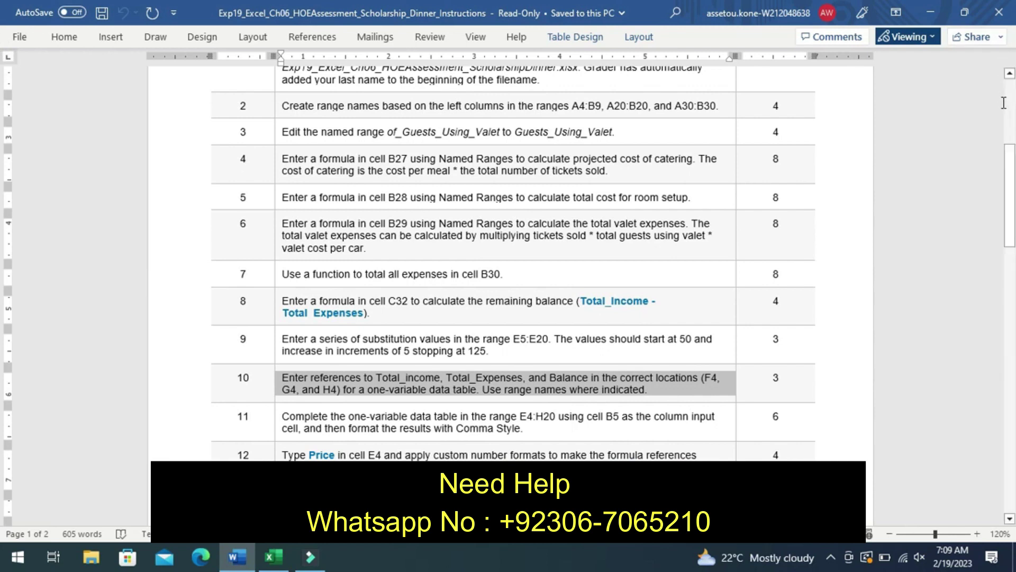
Scroll up to the instructions' title and Project Description at the top of page 1.
mouse_move(1010, 122)
scroll(1011, 121, up, 5)
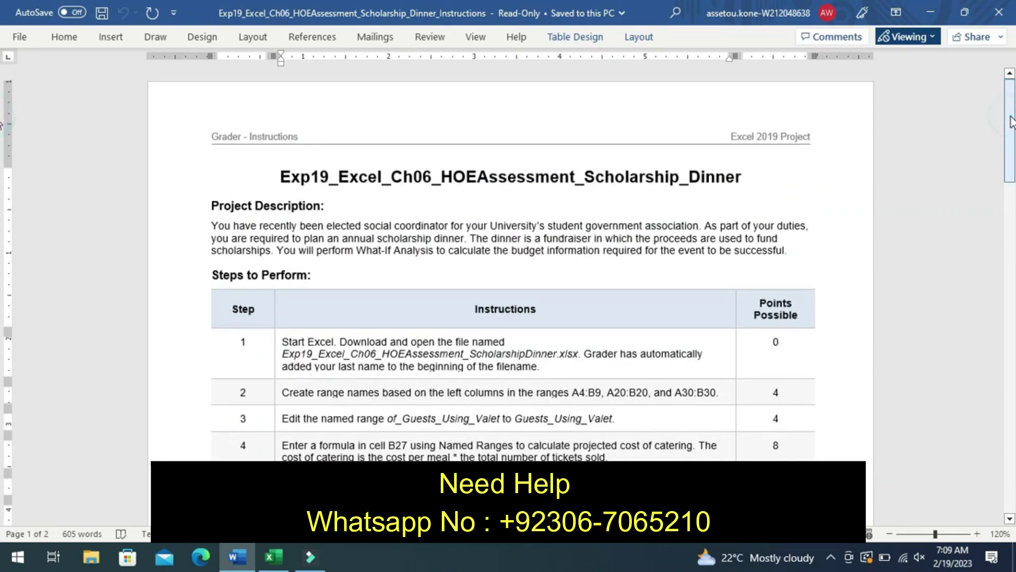